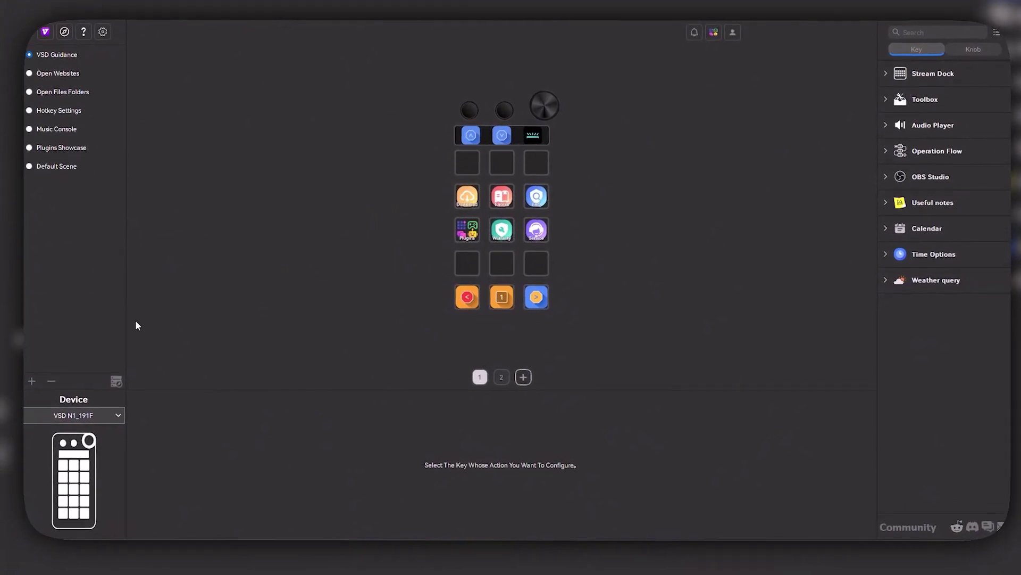
Step: Check the connected devices, then browse each existing scene before returning to VSD Guidance
click(106, 415)
click(248, 340)
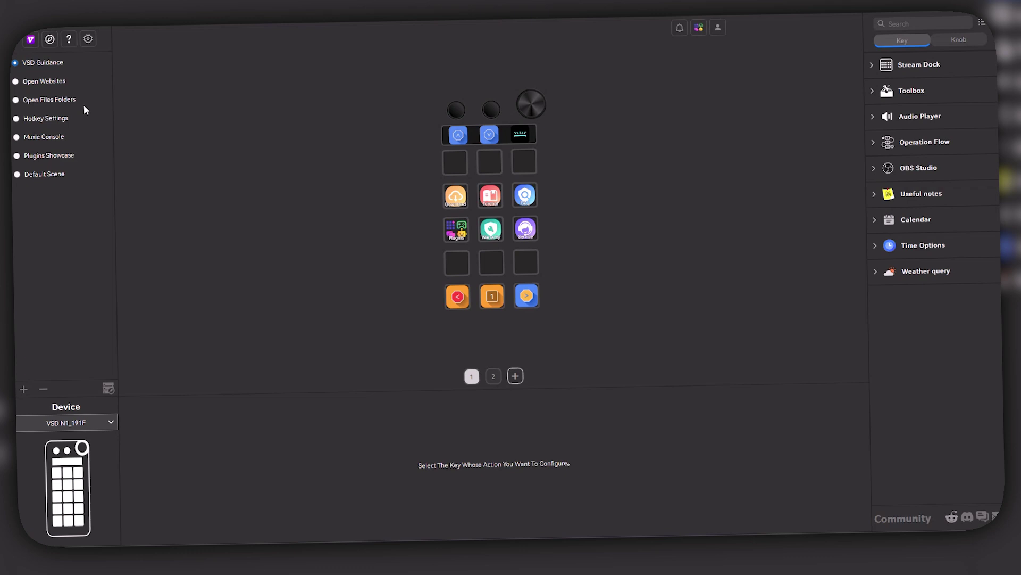
click(43, 83)
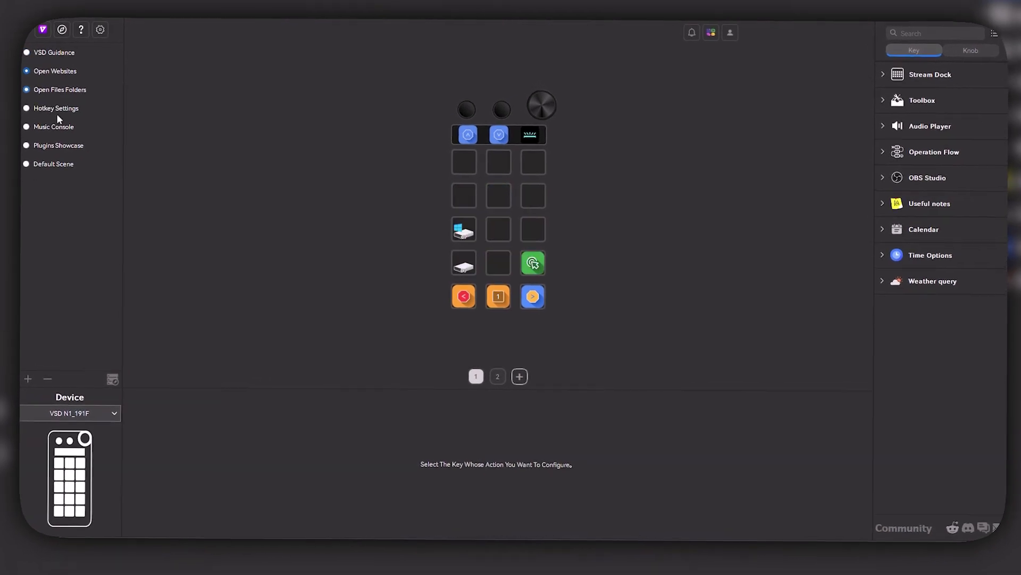
click(57, 112)
click(61, 128)
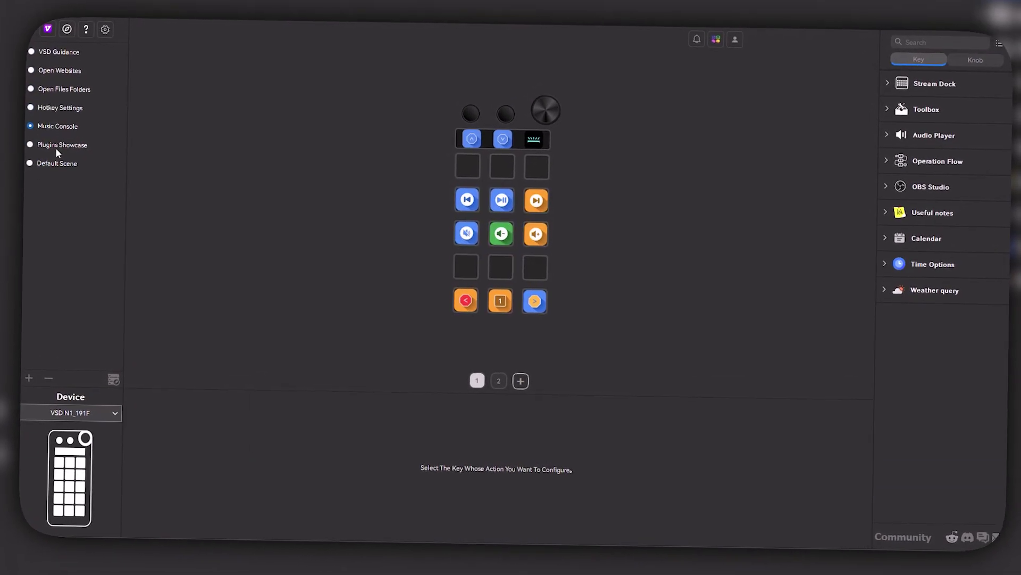
click(57, 143)
click(54, 163)
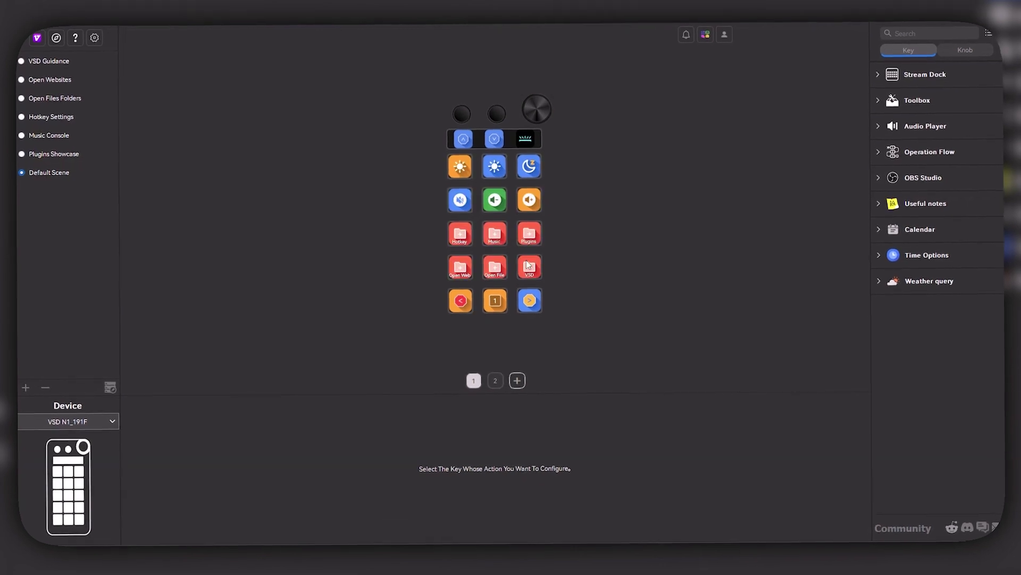
click(50, 59)
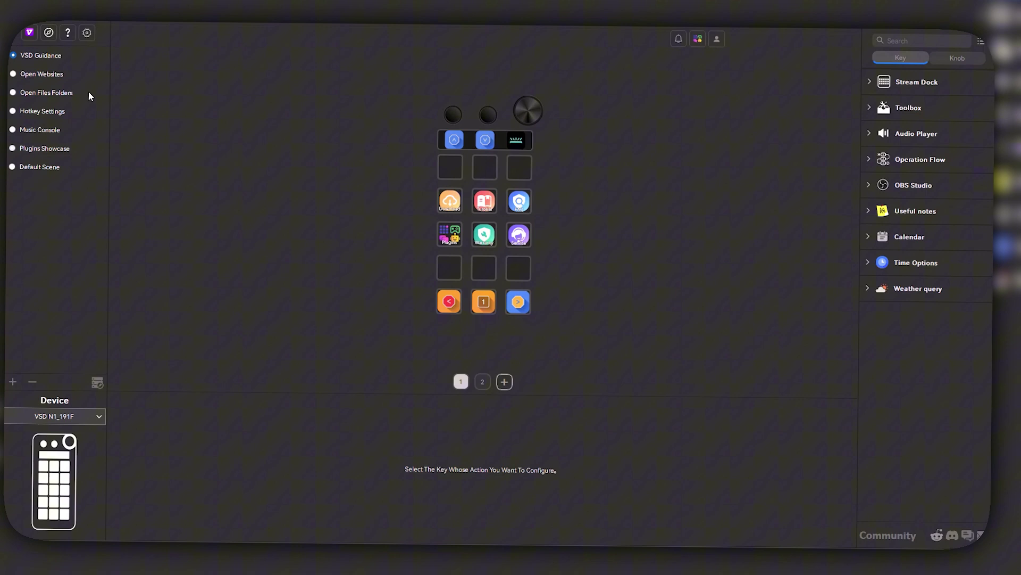
Step: Add Scenes 1 with pages 2 and 3, return to page 1, and expand Stream Dock actions
click(11, 381)
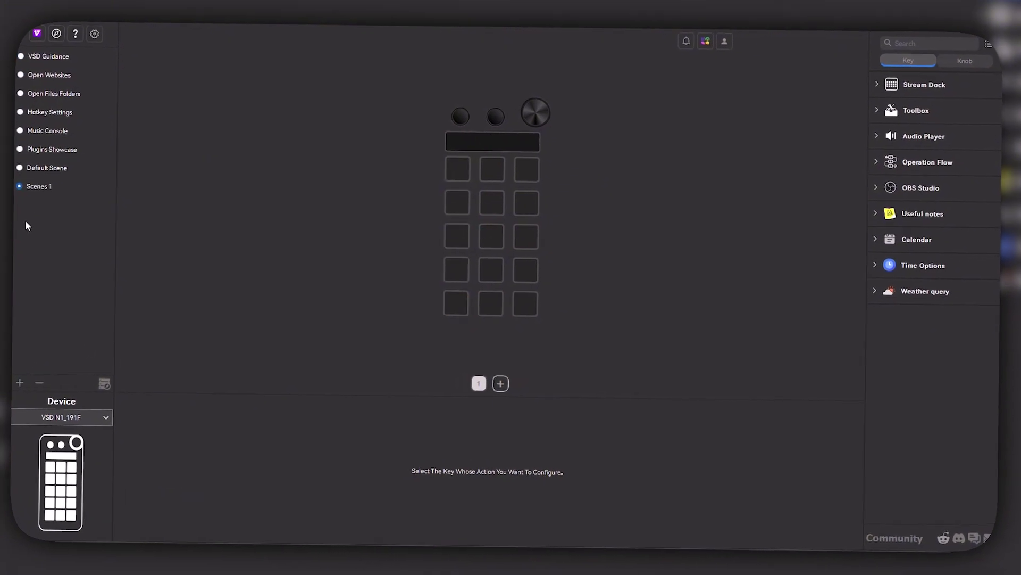
click(510, 381)
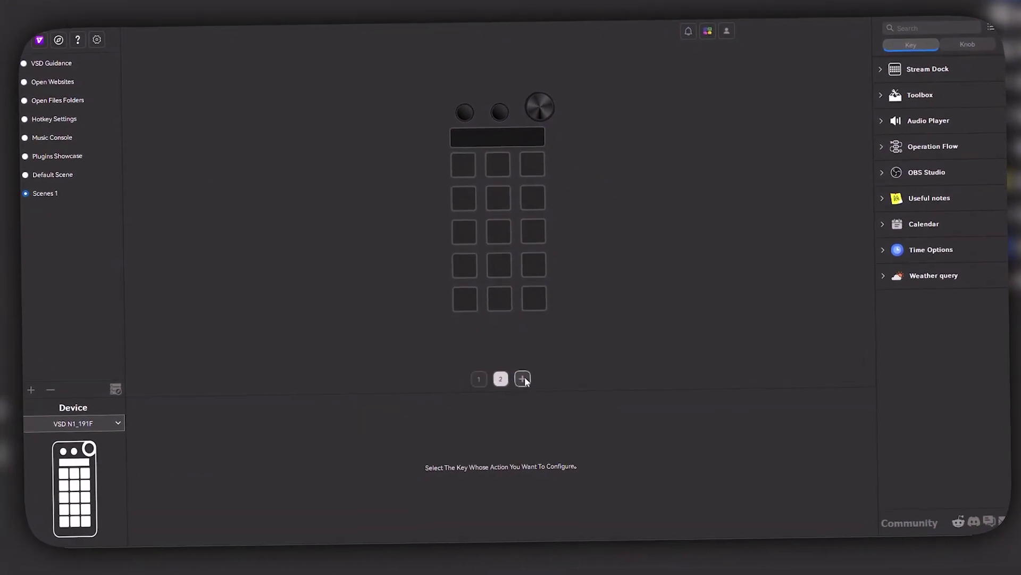
click(522, 377)
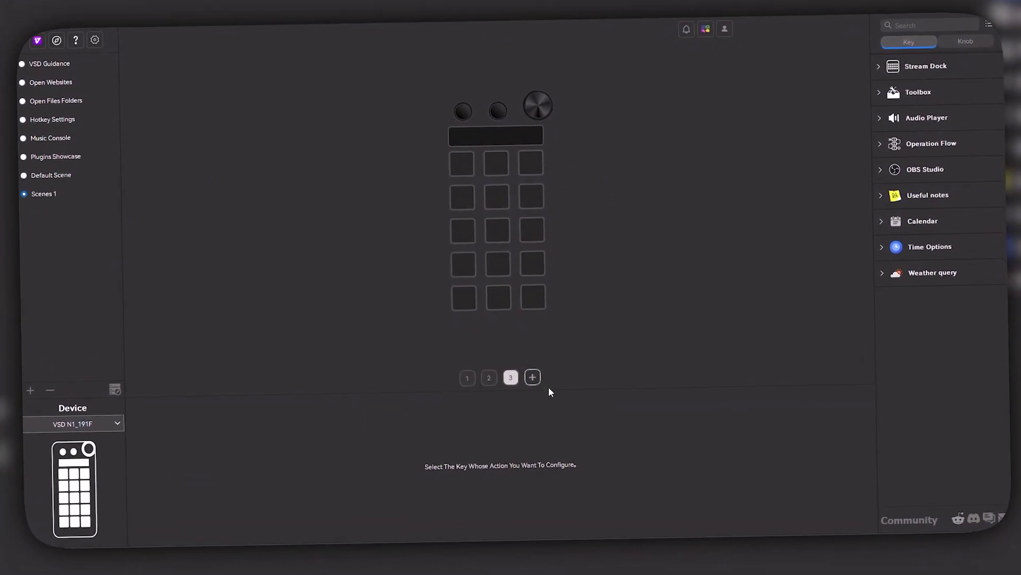
click(464, 378)
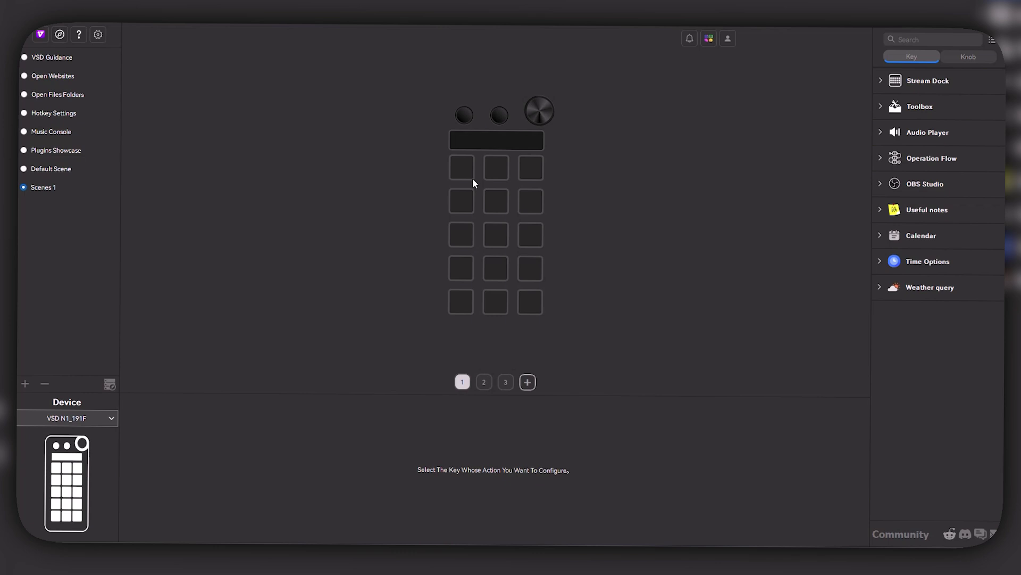
click(909, 88)
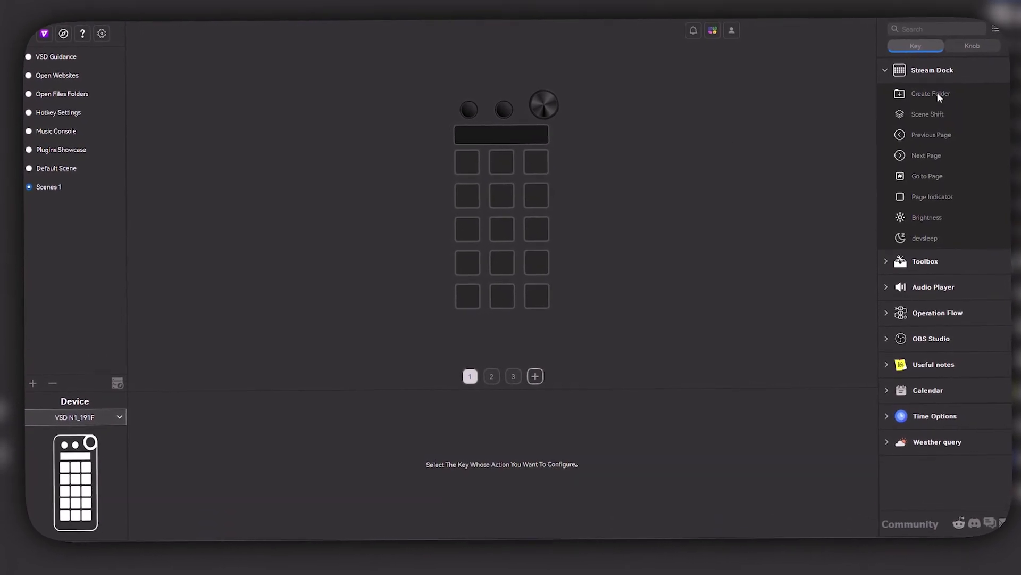
Step: Put Create Folder keys on keys 1 and 2 of Scenes 1 and open the second folder
drag(929, 87, 471, 165)
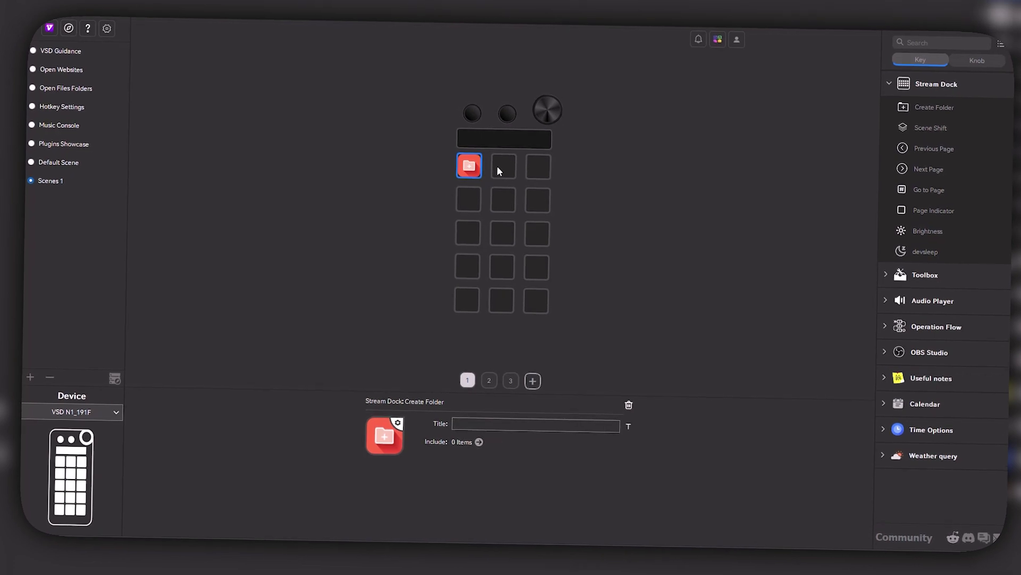
double_click(471, 166)
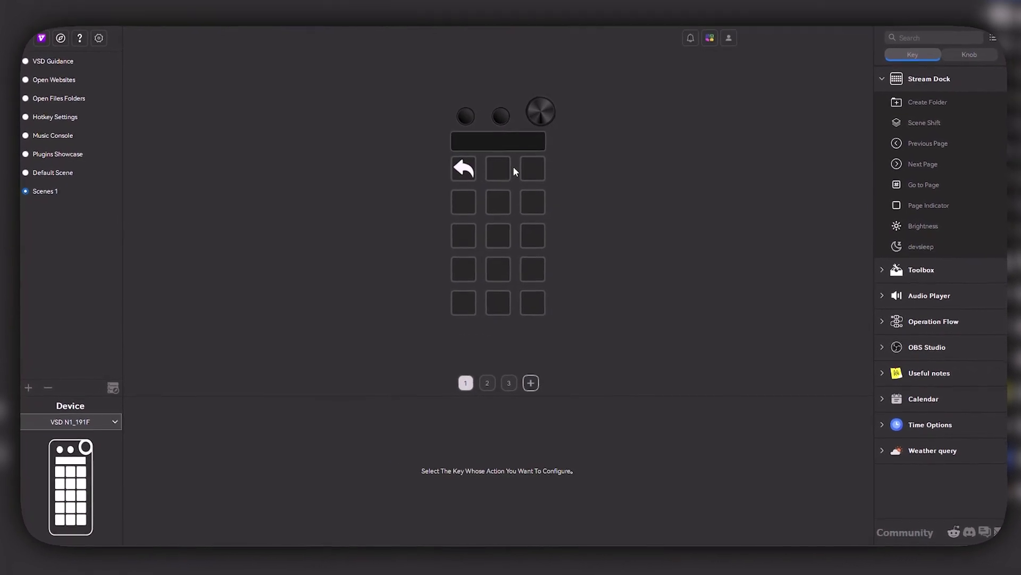
double_click(453, 166)
drag(915, 90, 487, 164)
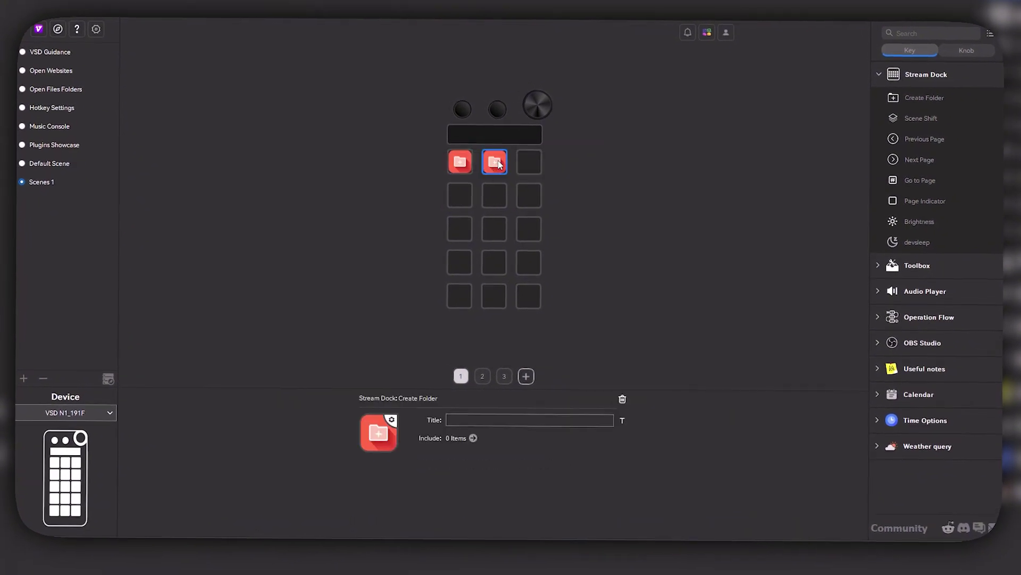
double_click(496, 162)
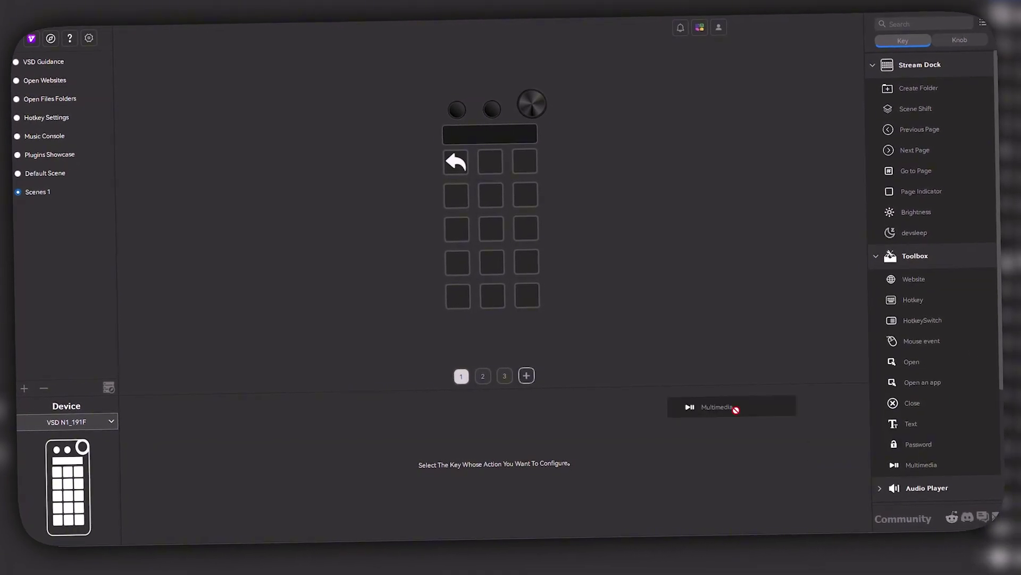
Step: Add a Multimedia key set to Play/Pause inside the folder, leaving its icon unchanged
drag(736, 410, 490, 165)
click(613, 440)
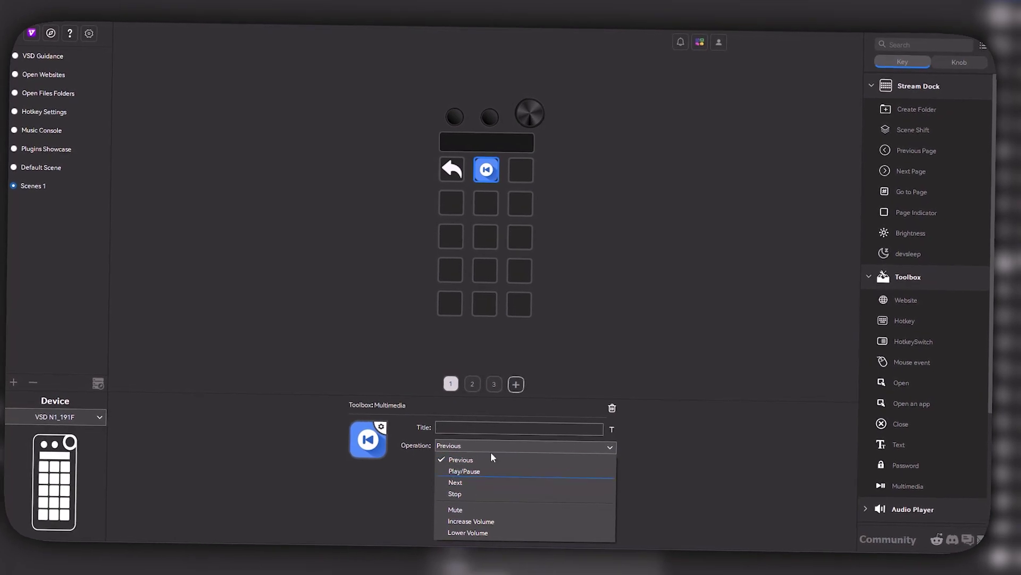
click(468, 471)
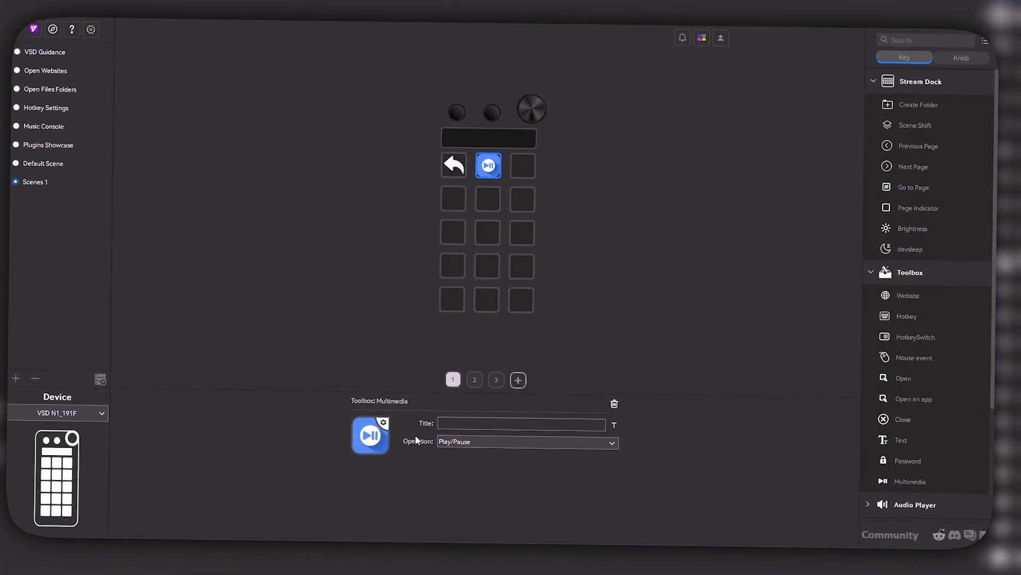
click(383, 422)
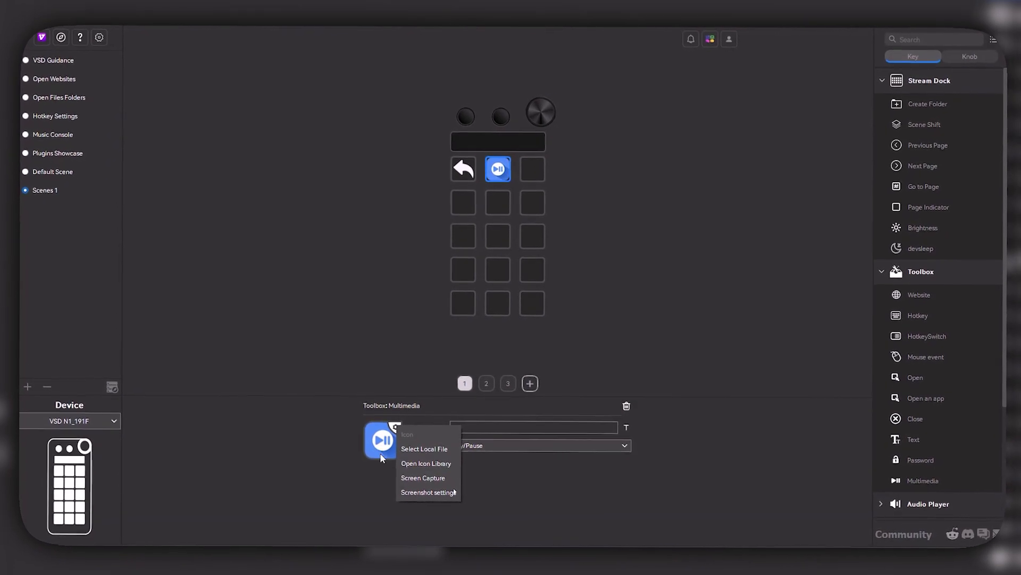
click(498, 172)
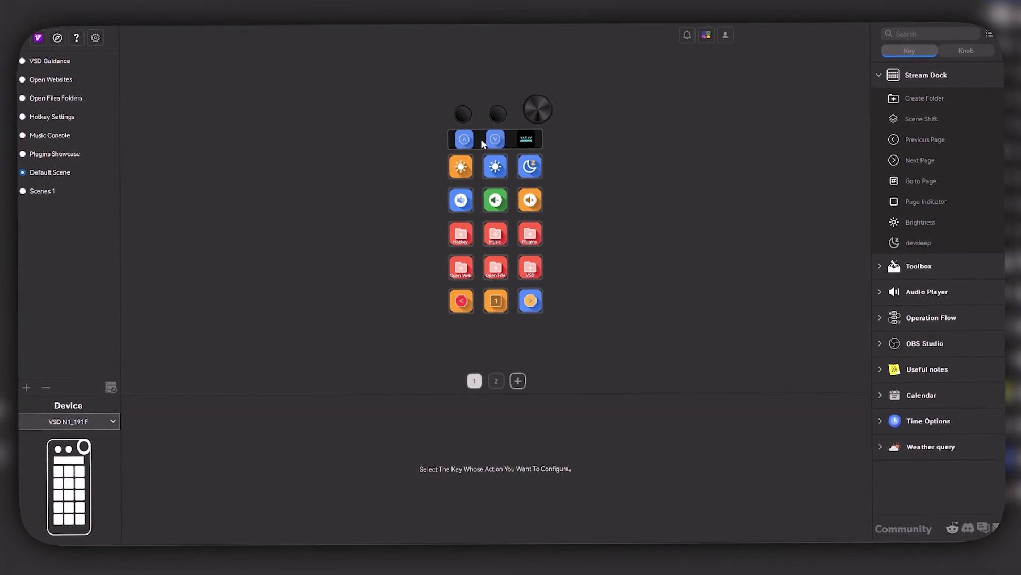
Step: Check the second touch-strip key's Scene Shift target, then replace it with a Toolbox Website action
click(494, 139)
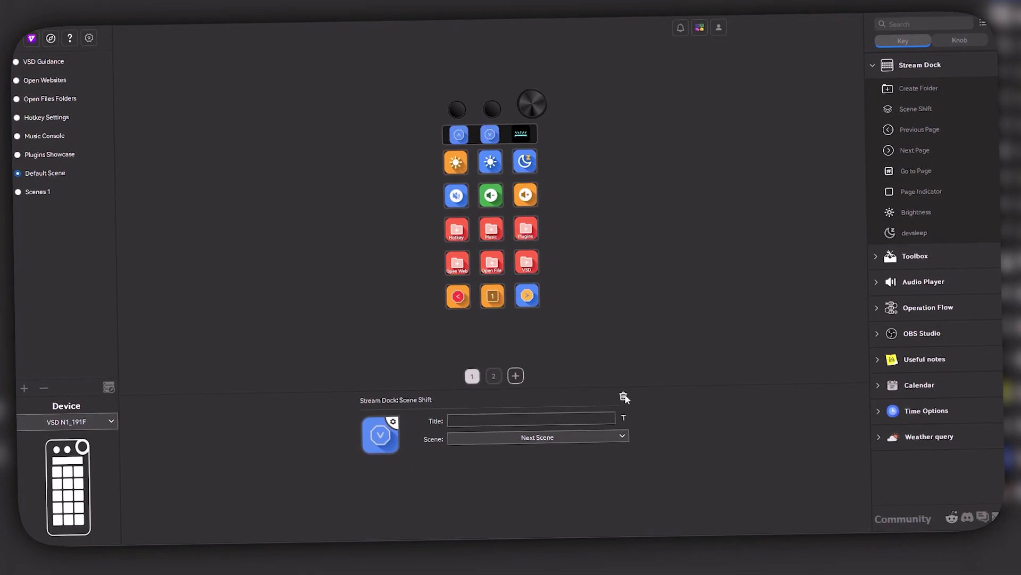
click(537, 437)
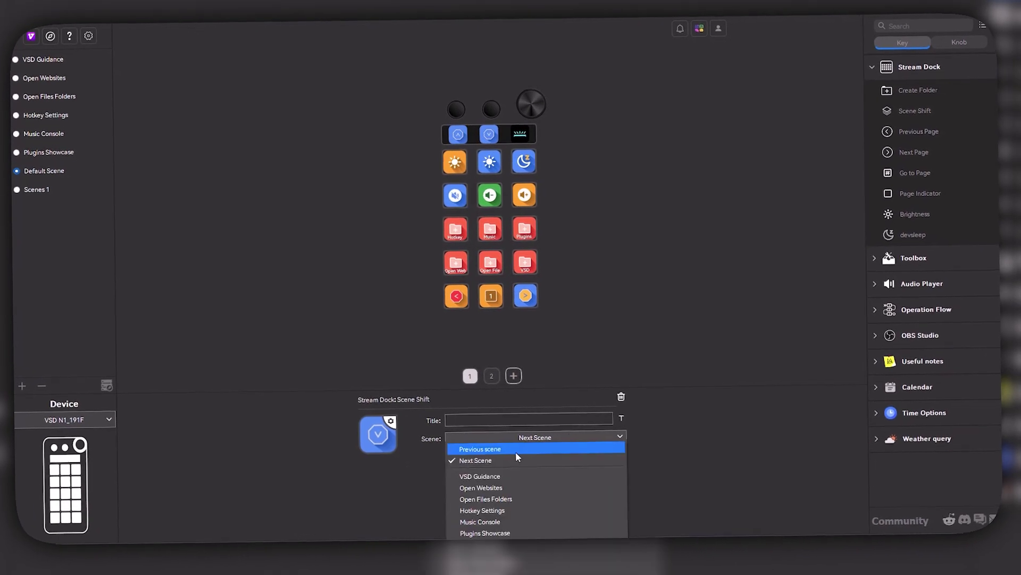
click(591, 318)
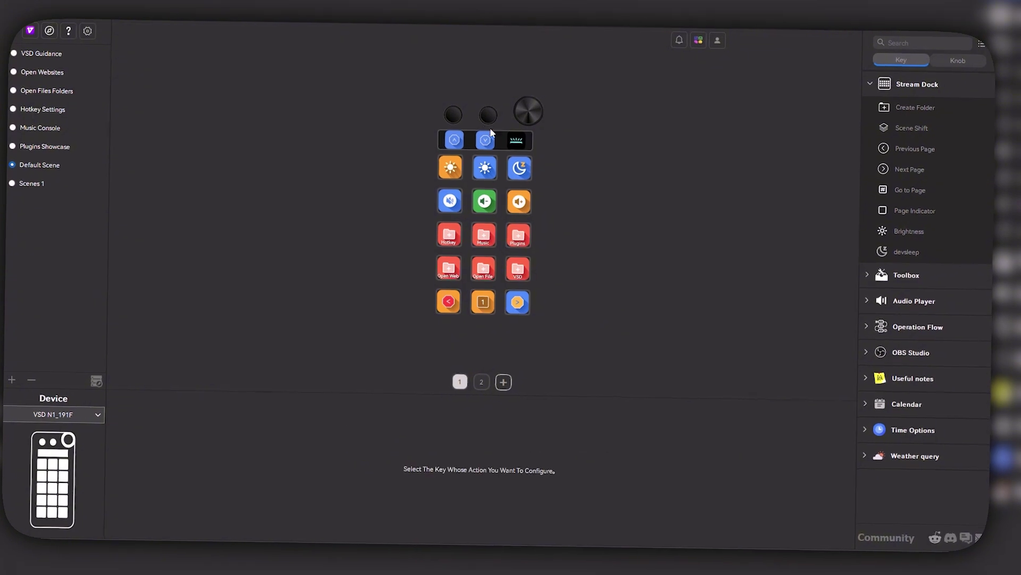
click(908, 277)
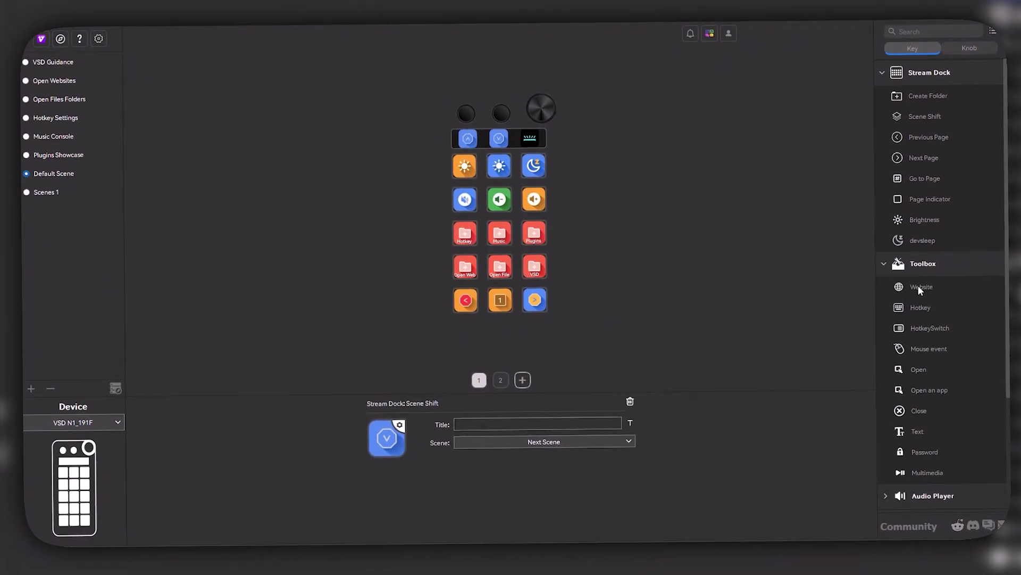
drag(502, 99, 495, 135)
click(505, 294)
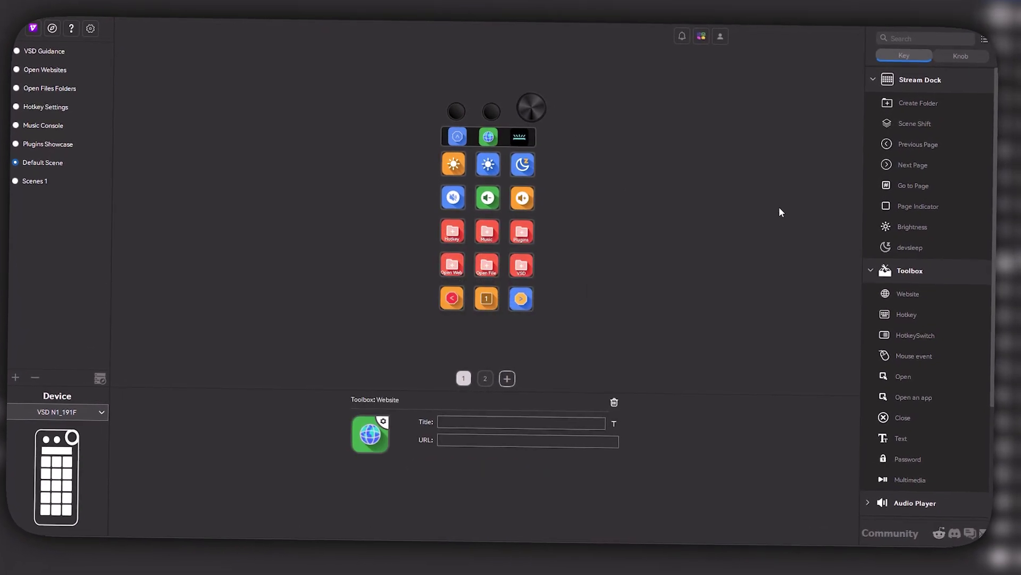
click(528, 118)
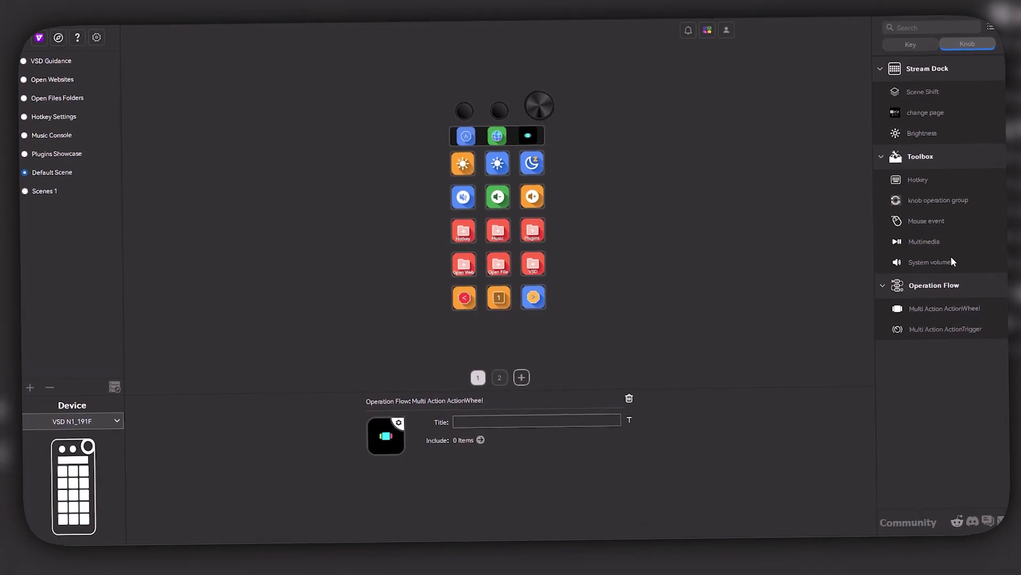
Step: Replace the third touch-strip slot with System volume, then show key actions with Stream Dock and Toolbox collapsed
drag(943, 256, 533, 133)
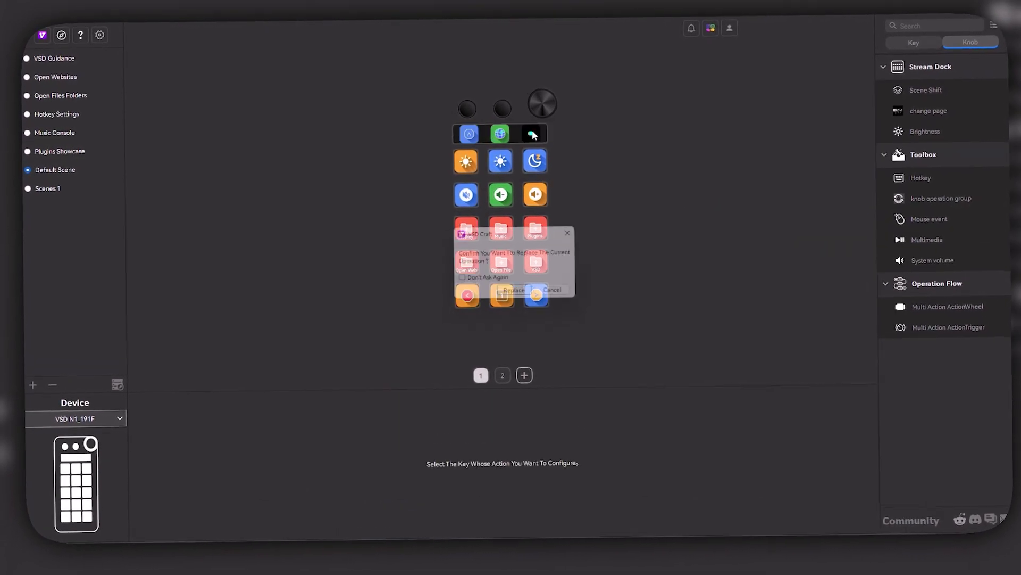
click(517, 296)
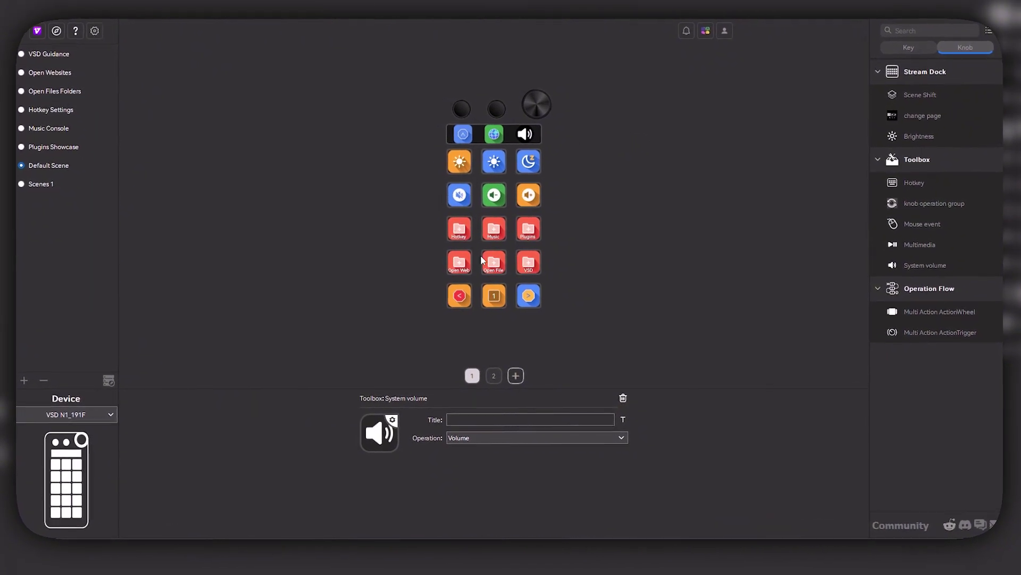
click(921, 58)
click(978, 58)
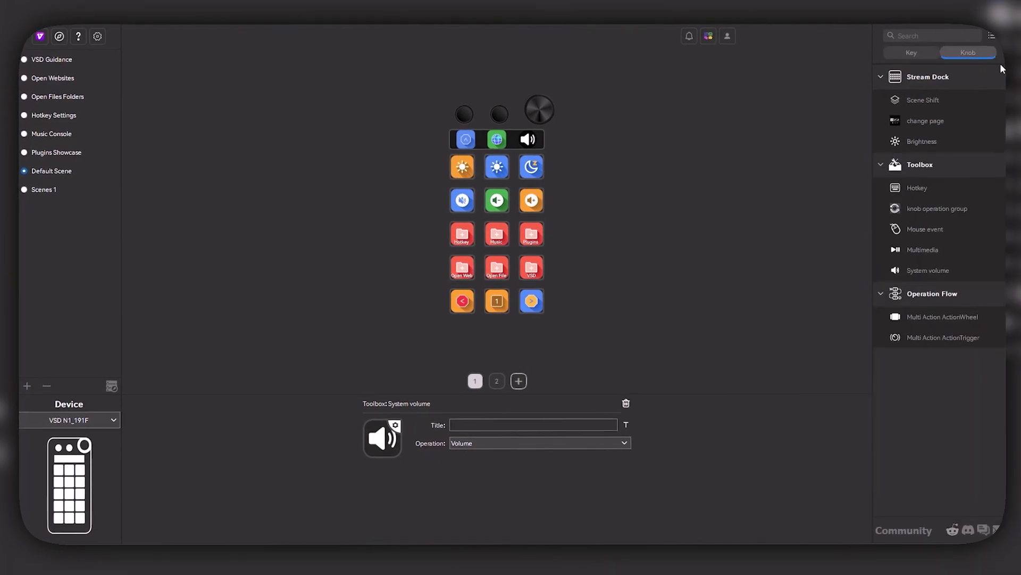
click(913, 49)
click(879, 74)
click(886, 94)
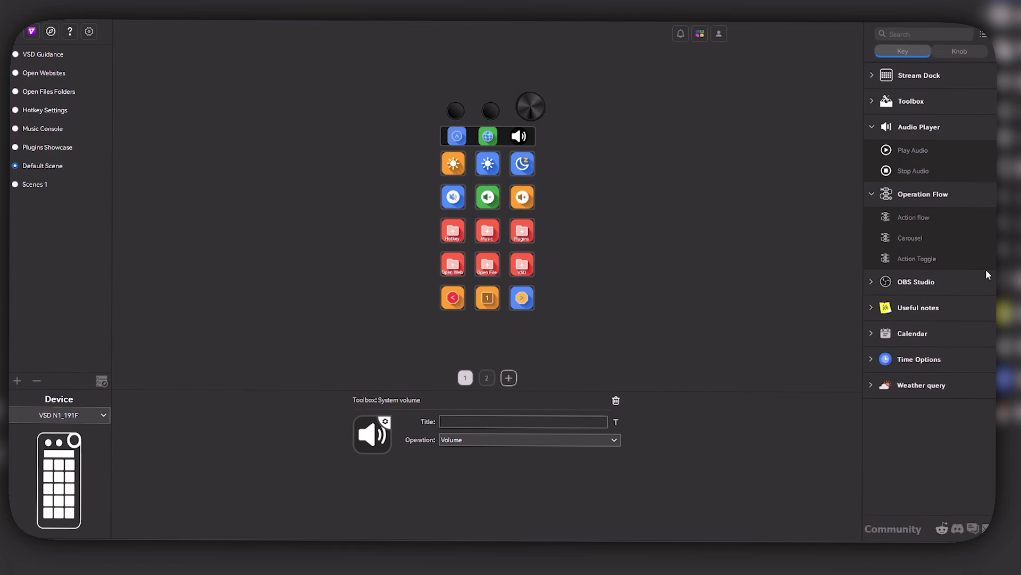
Step: Collapse the Operation Flow and Audio Player groups and expand the Toolbox action group
click(883, 184)
click(883, 116)
click(875, 110)
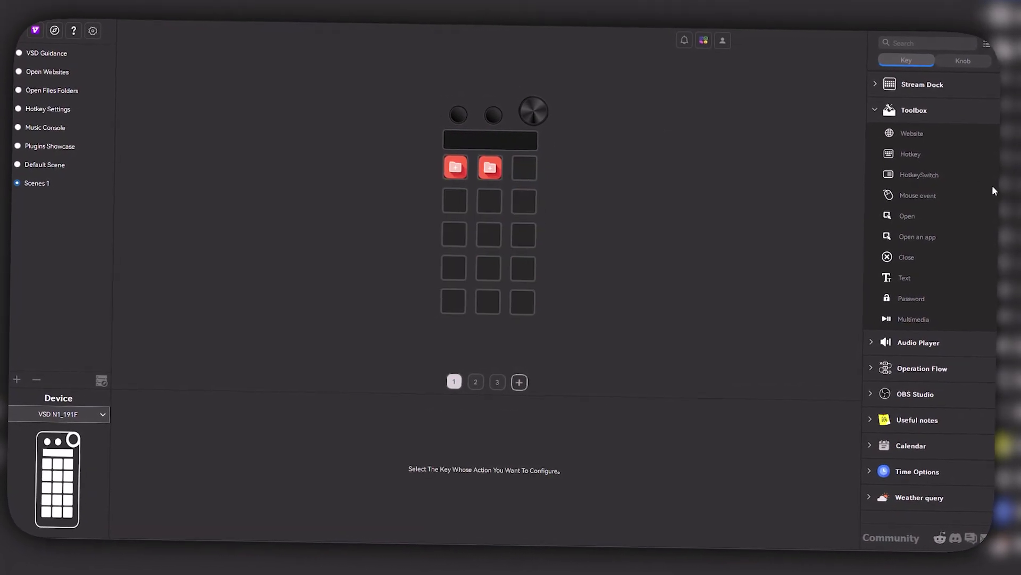
Step: Put a Mouse event action on row 1 key 3 with its event set to Mouse Move
drag(915, 193, 534, 167)
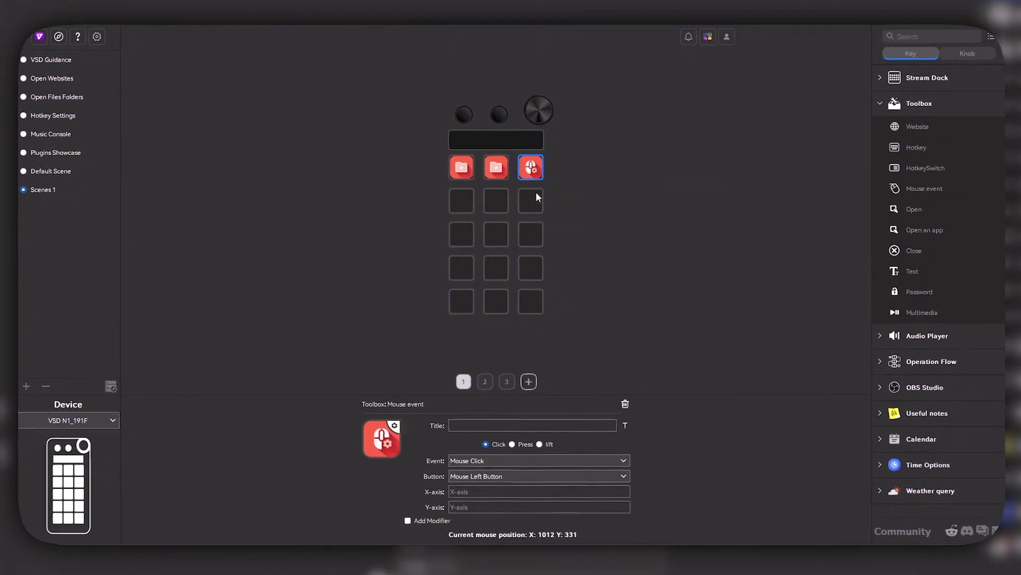
click(601, 457)
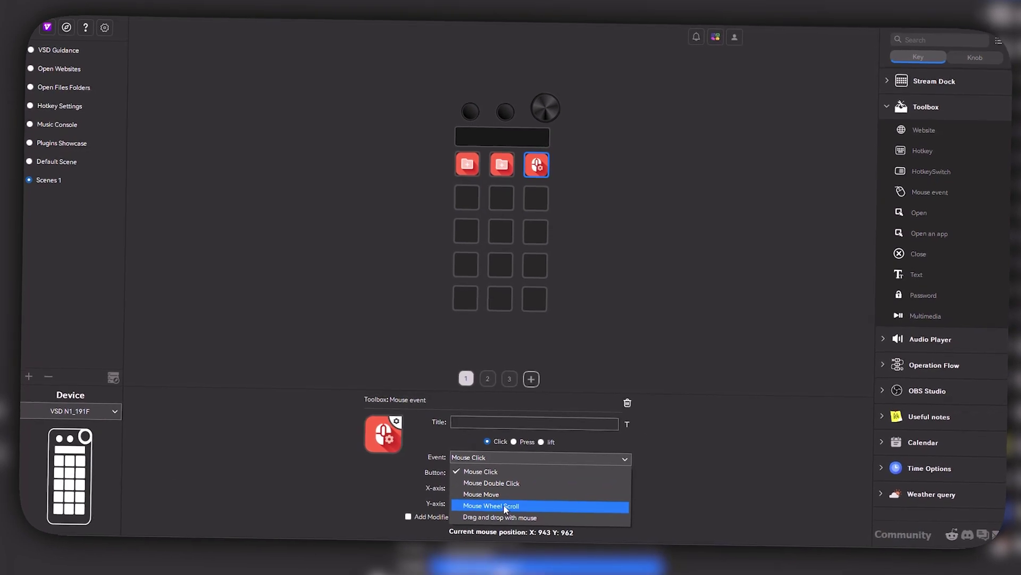
click(505, 496)
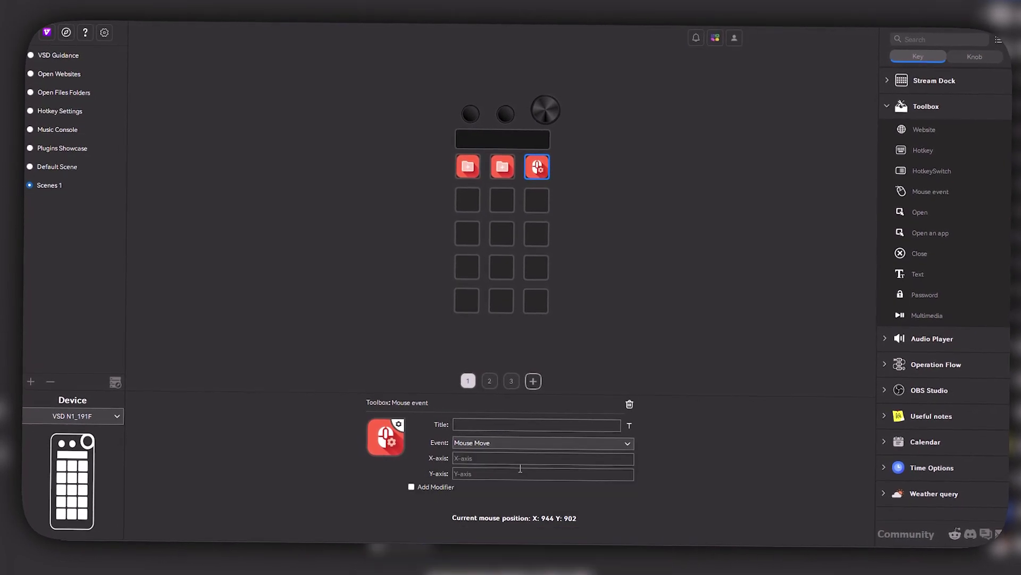
click(458, 455)
click(464, 456)
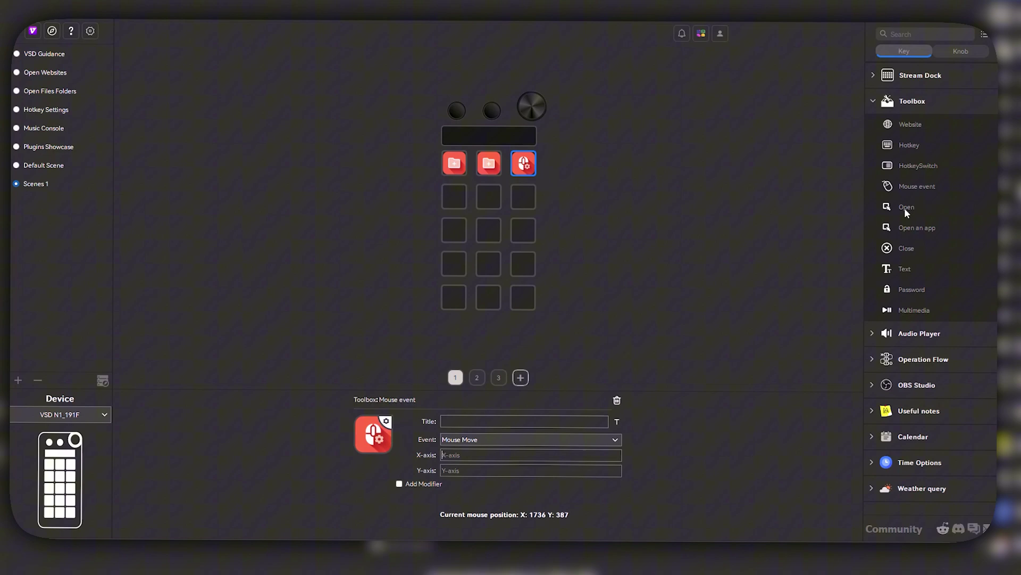
Step: Place Open, Open an app, Text, Password and Multimedia actions on empty Scenes 1 keys
drag(906, 204, 524, 197)
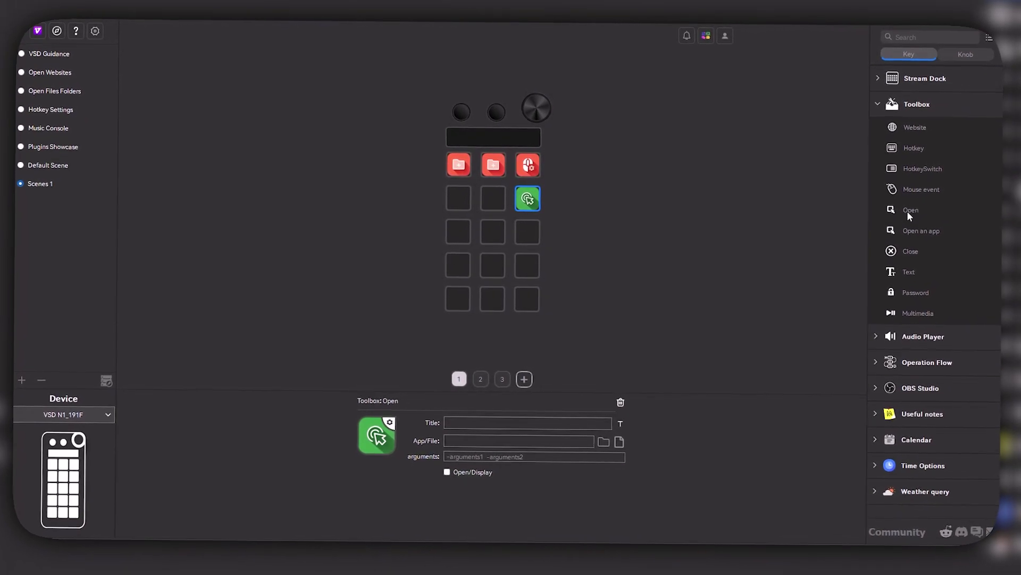
drag(910, 234, 527, 236)
drag(910, 255, 538, 266)
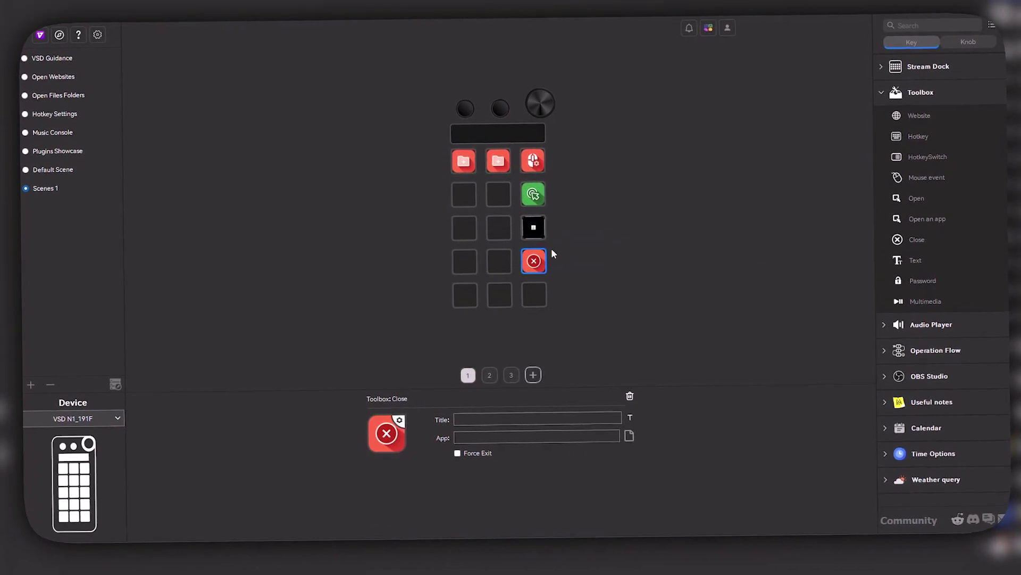
drag(915, 261, 500, 194)
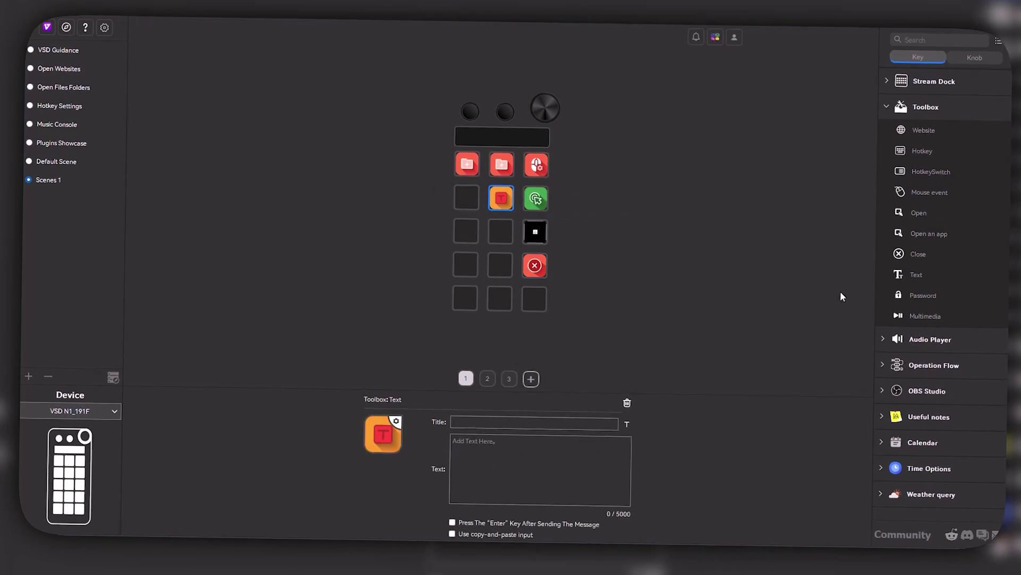
drag(923, 294, 501, 237)
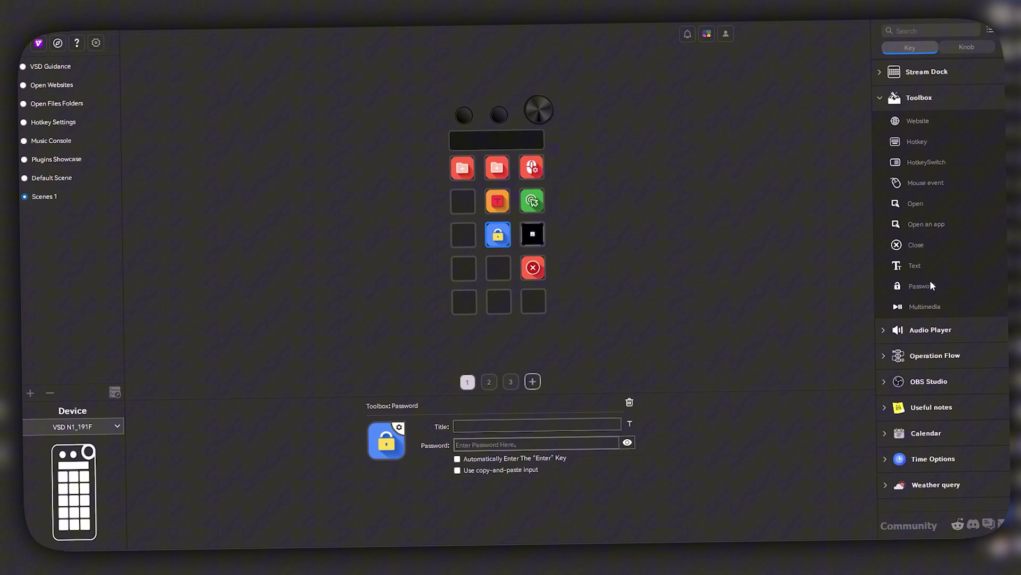
drag(924, 306, 491, 263)
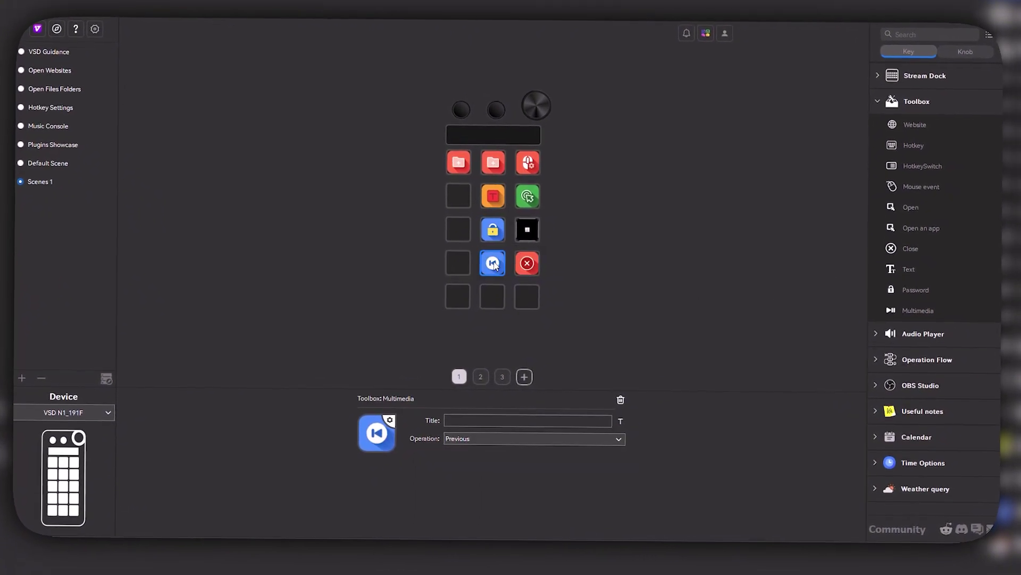
click(617, 441)
Step: Peek into Audio Player and Operation Flow, then leave OBS Studio and Useful notes expanded
click(899, 340)
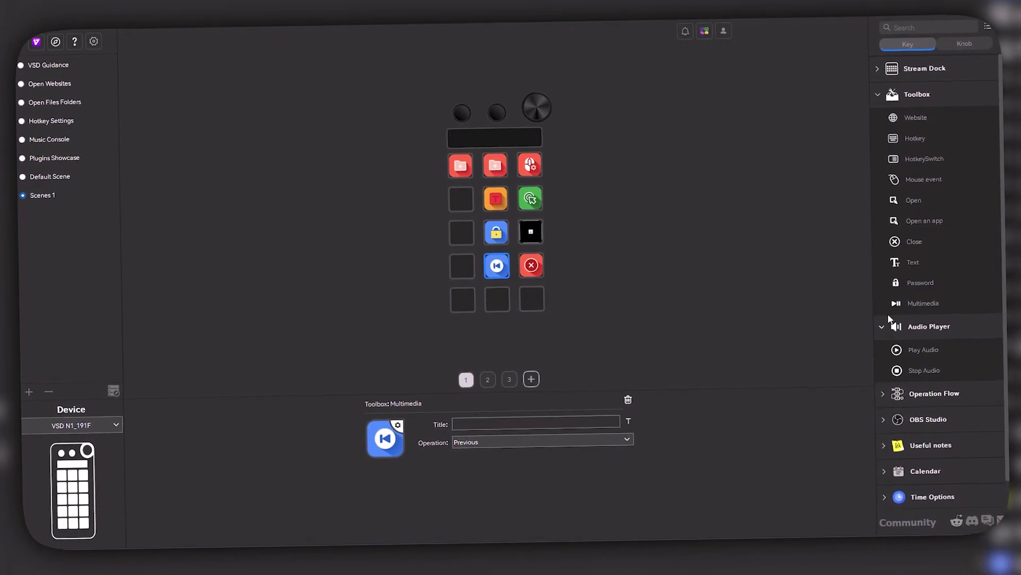
click(894, 327)
click(878, 353)
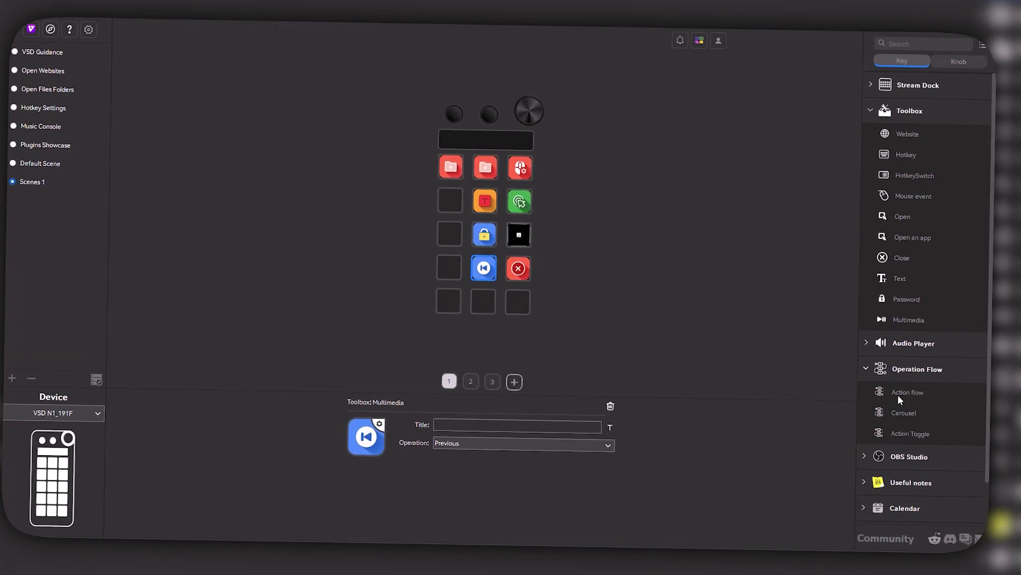
click(910, 371)
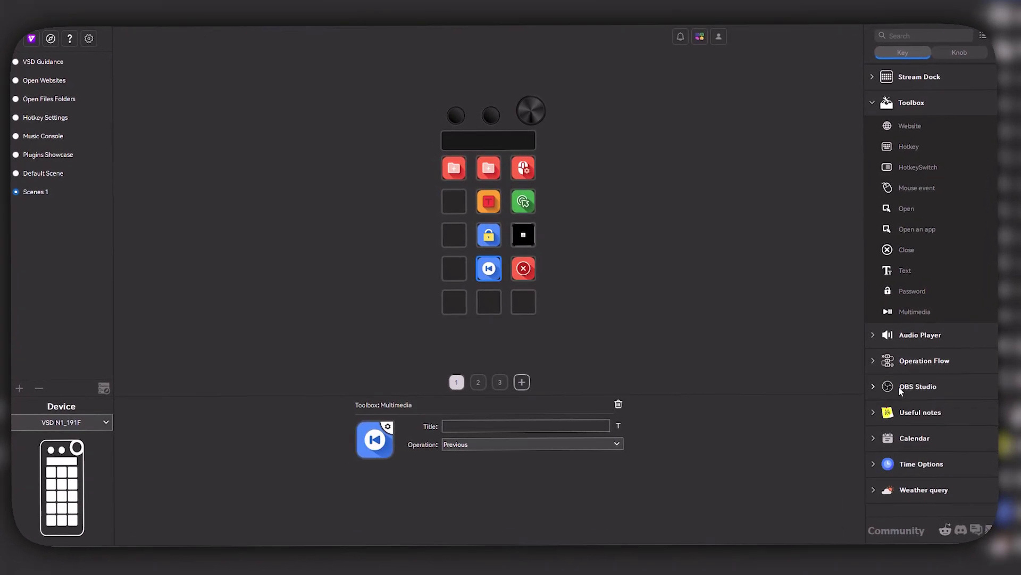
click(902, 383)
scroll(926, 361, down, 5)
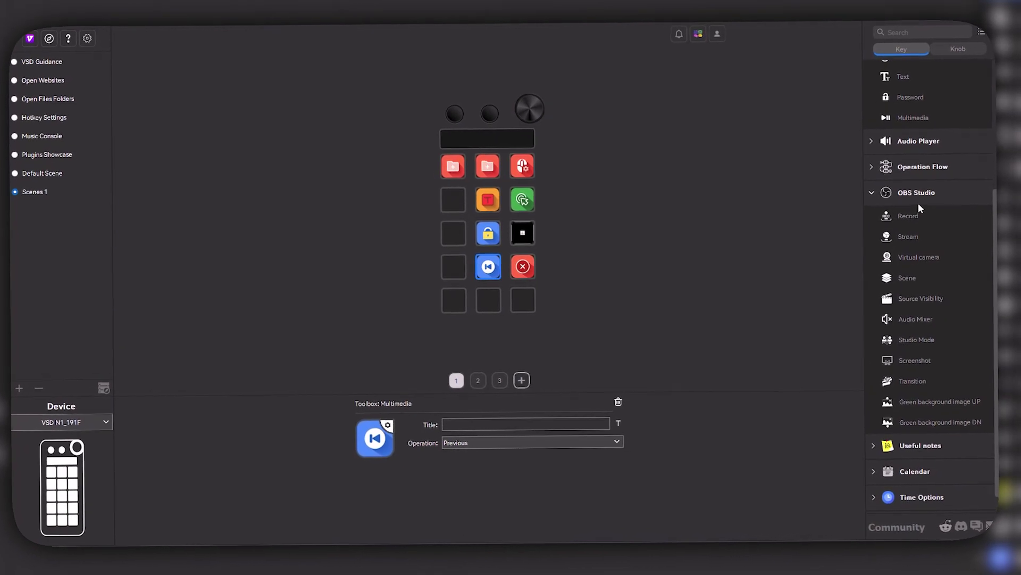
click(916, 446)
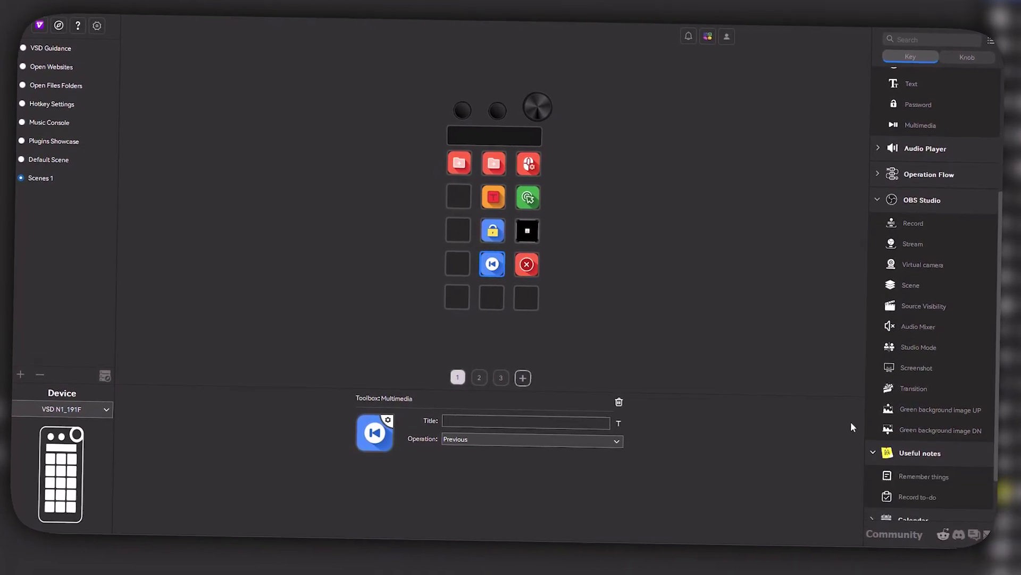
Step: Switch to the Plugins Showcase scene and expand the Calendar and Time Options groups
click(32, 150)
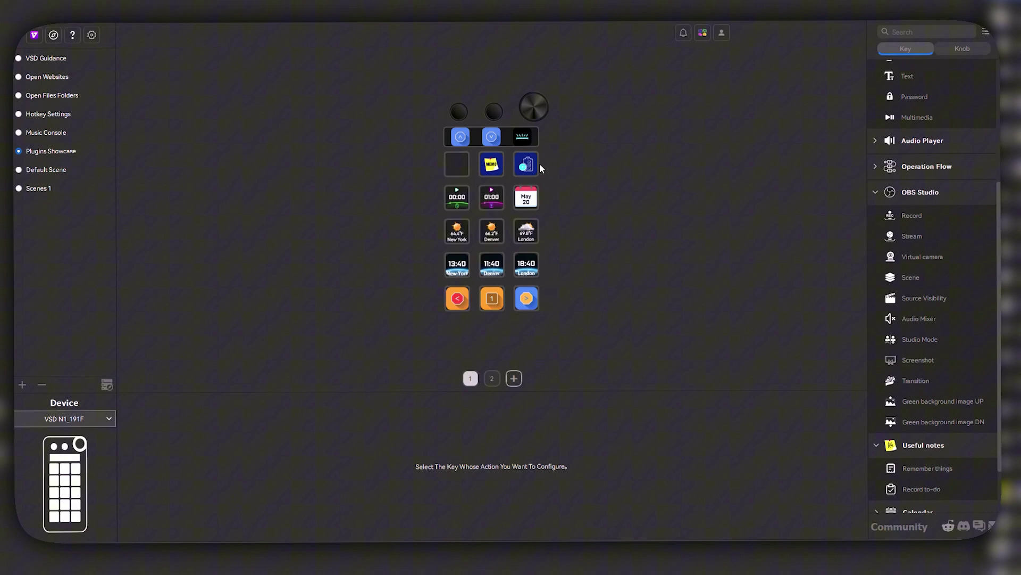
scroll(904, 460, down, 3)
click(905, 461)
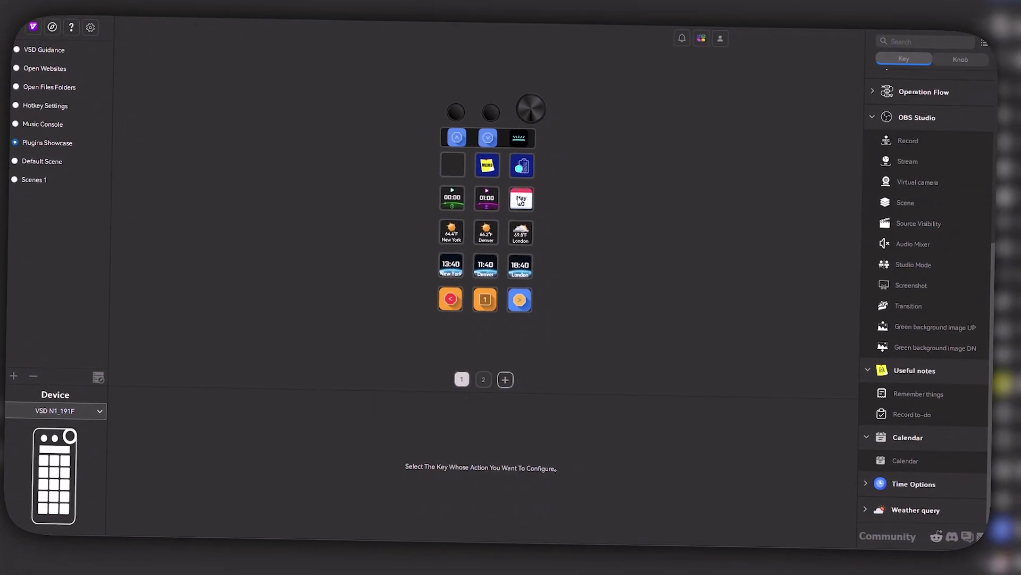
click(883, 483)
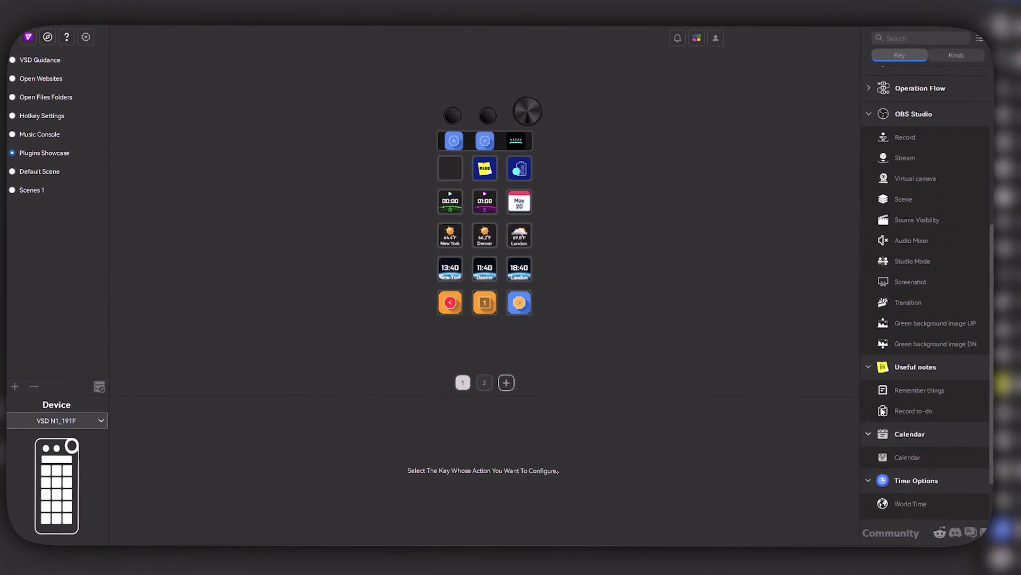
scroll(882, 411, down, 3)
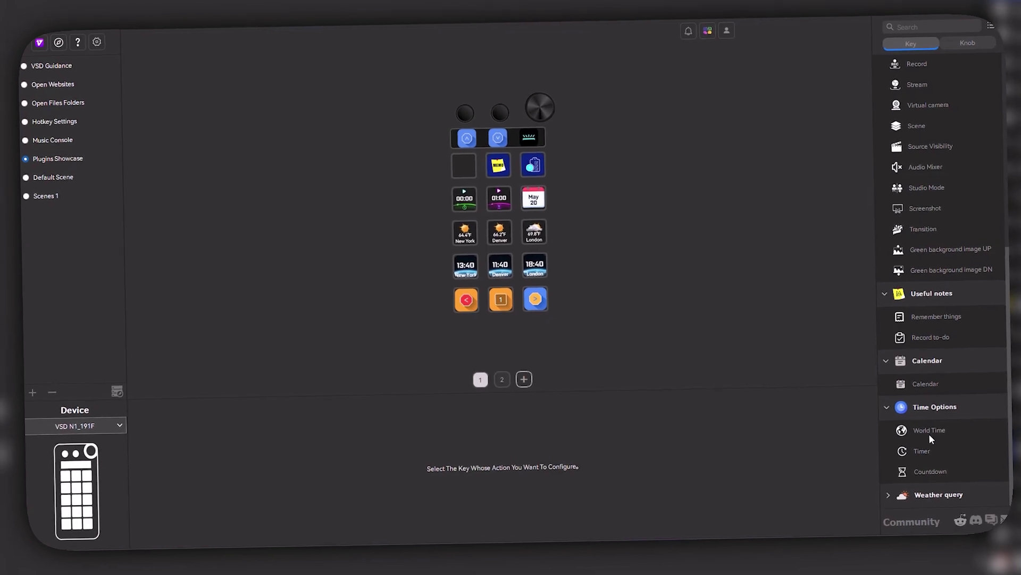
Step: Put a World Time clock on the empty key, keep its time zone, and expand Weather query
drag(929, 433, 468, 175)
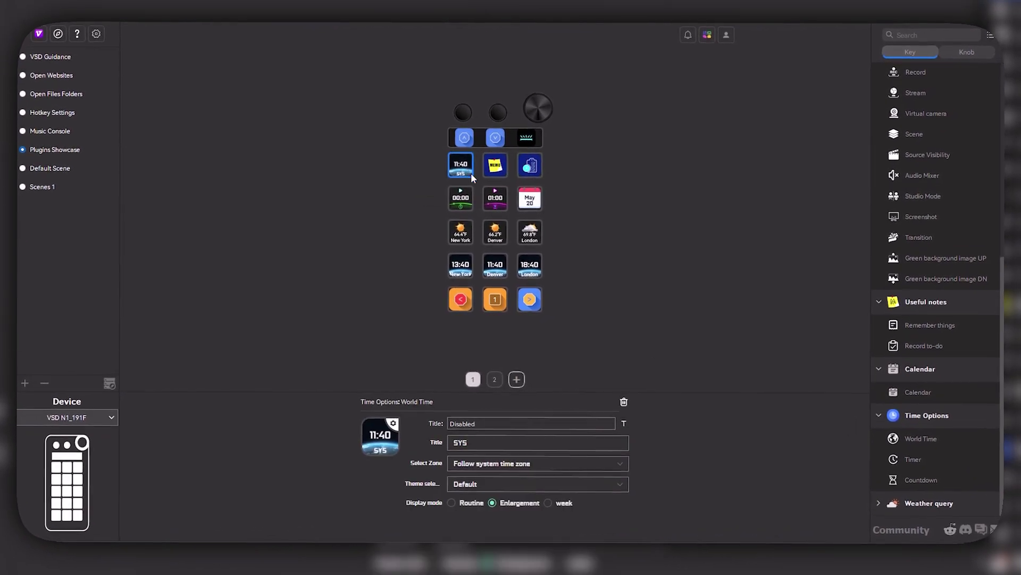
click(585, 463)
scroll(516, 495, down, 2)
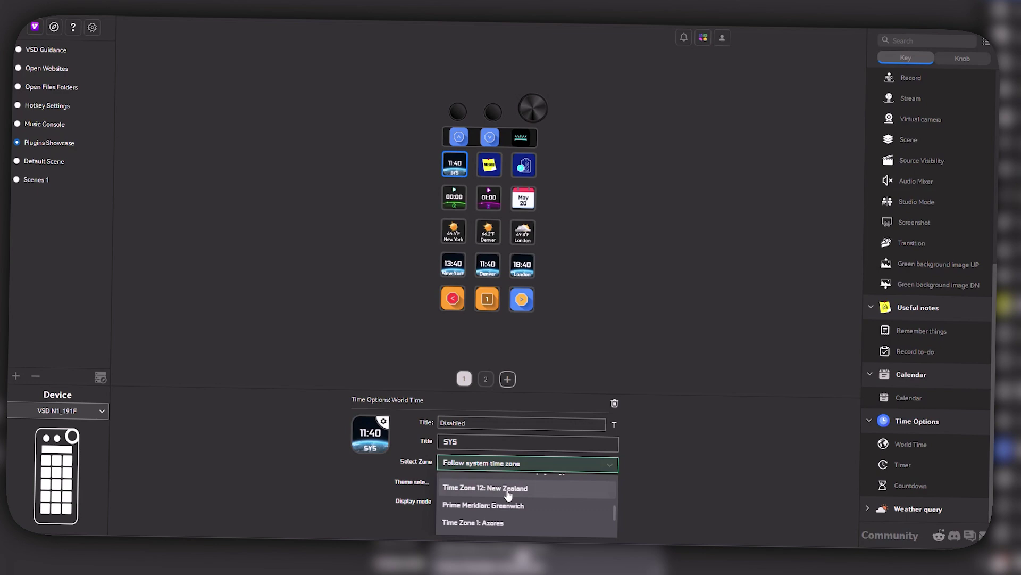
scroll(532, 505, down, 4)
click(662, 465)
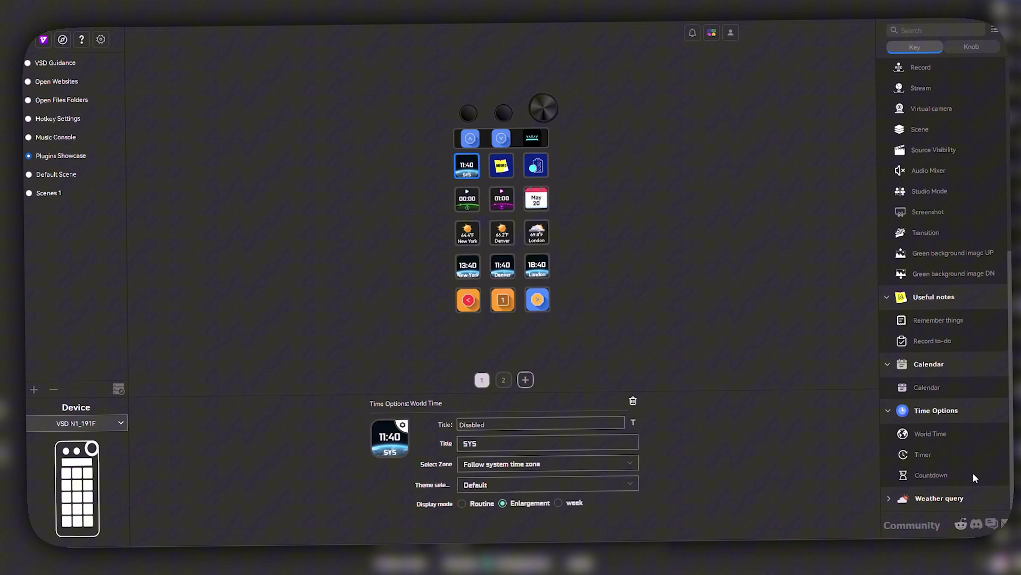
click(939, 499)
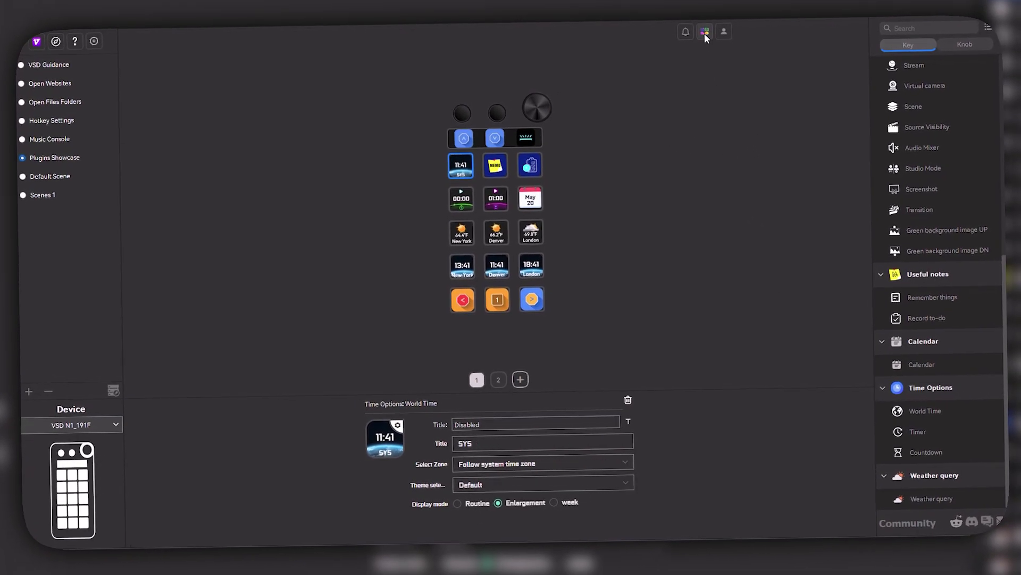
click(705, 33)
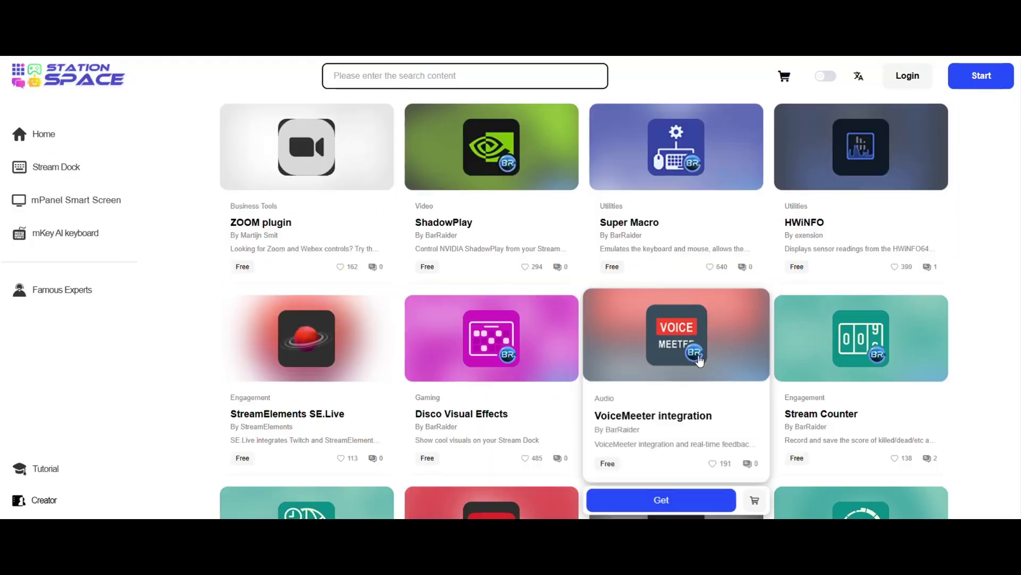
scroll(699, 360, up, 5)
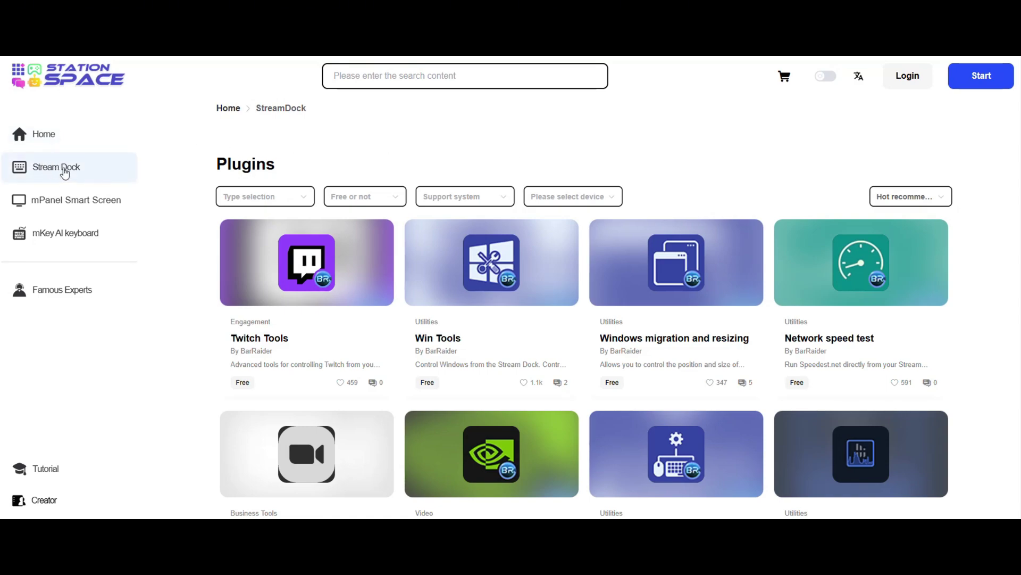
scroll(445, 308, down, 15)
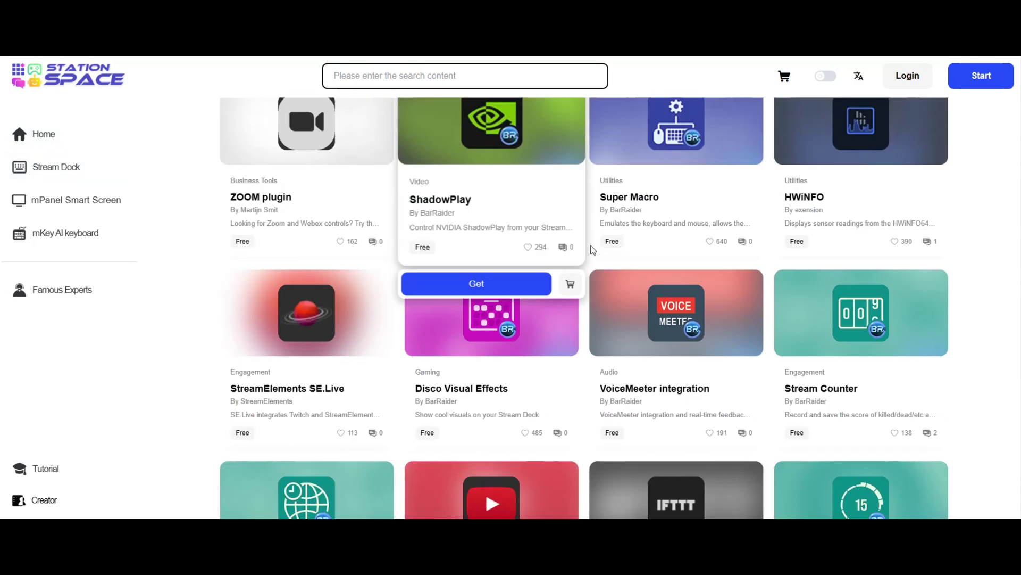
scroll(643, 237, down, 3)
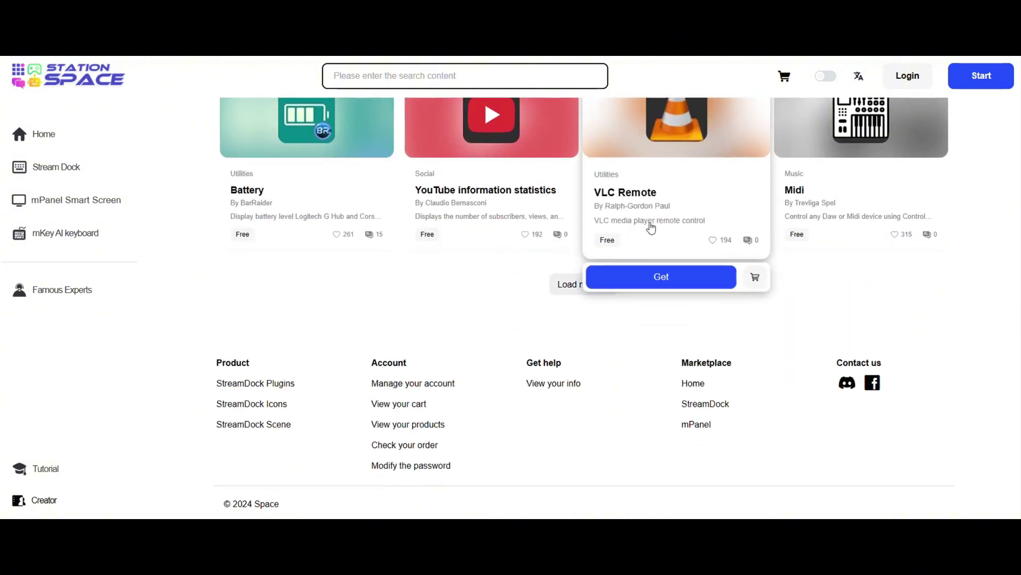
scroll(651, 228, up, 5)
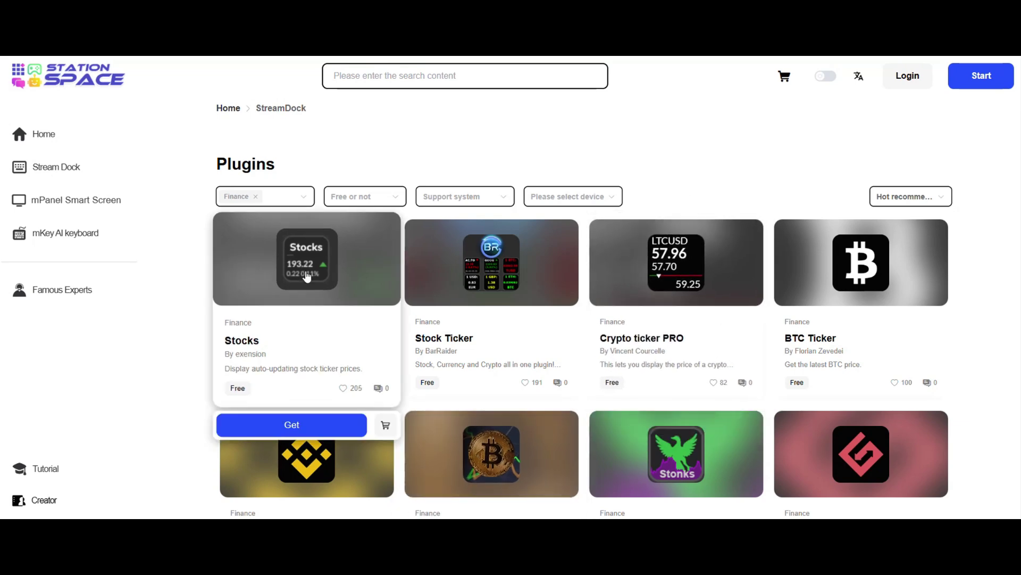
scroll(668, 358, down, 3)
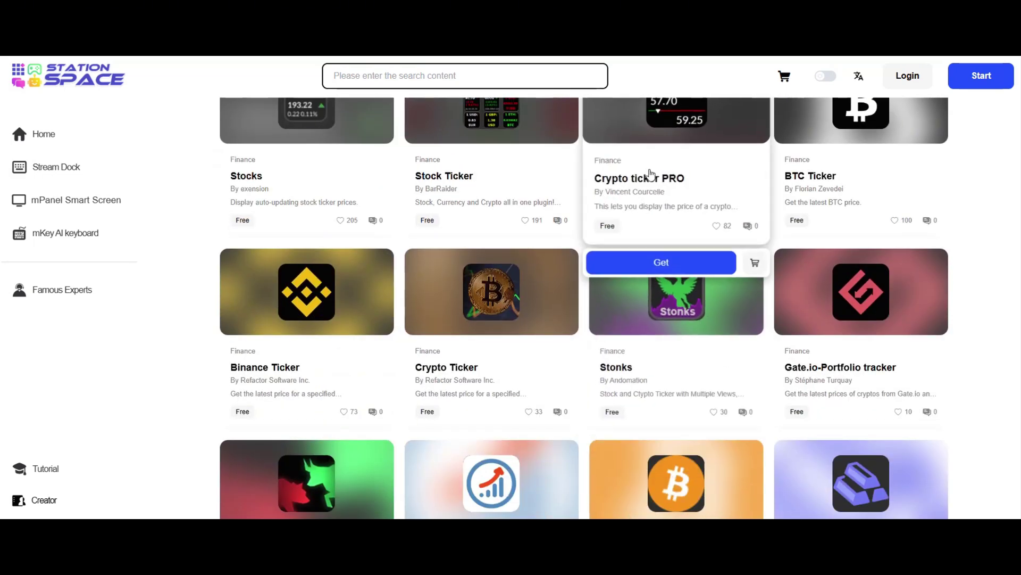
scroll(674, 316, down, 2)
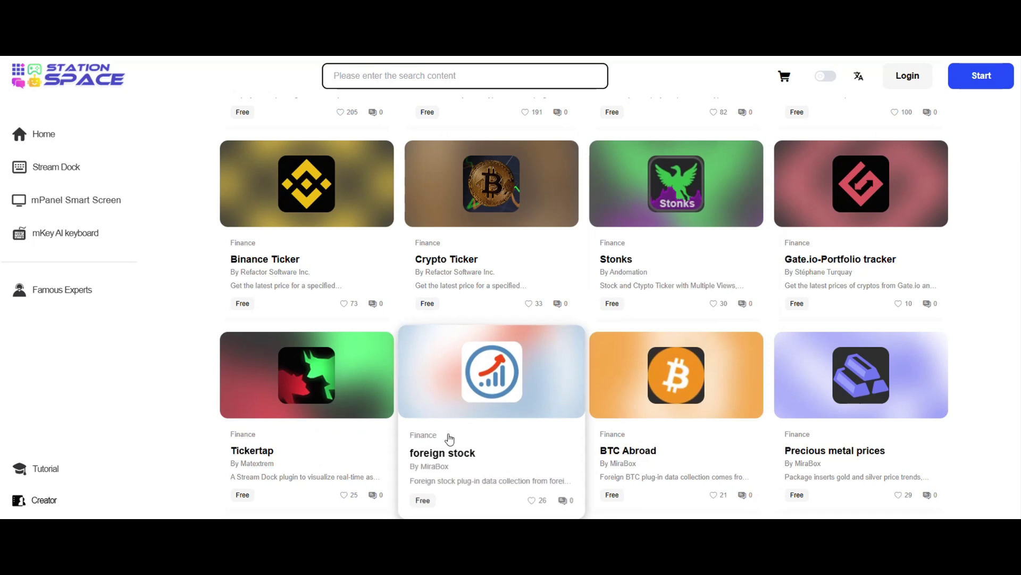
scroll(449, 438, up, 5)
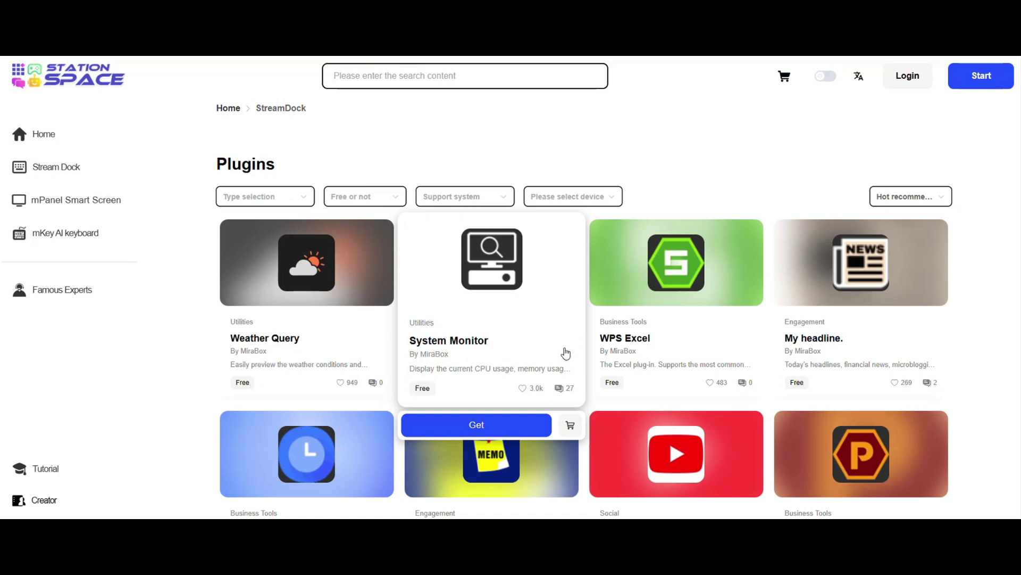
Step: Scroll the Station Space plugin list down through the Monitoring plugins to the Icons section
scroll(561, 333, down, 10)
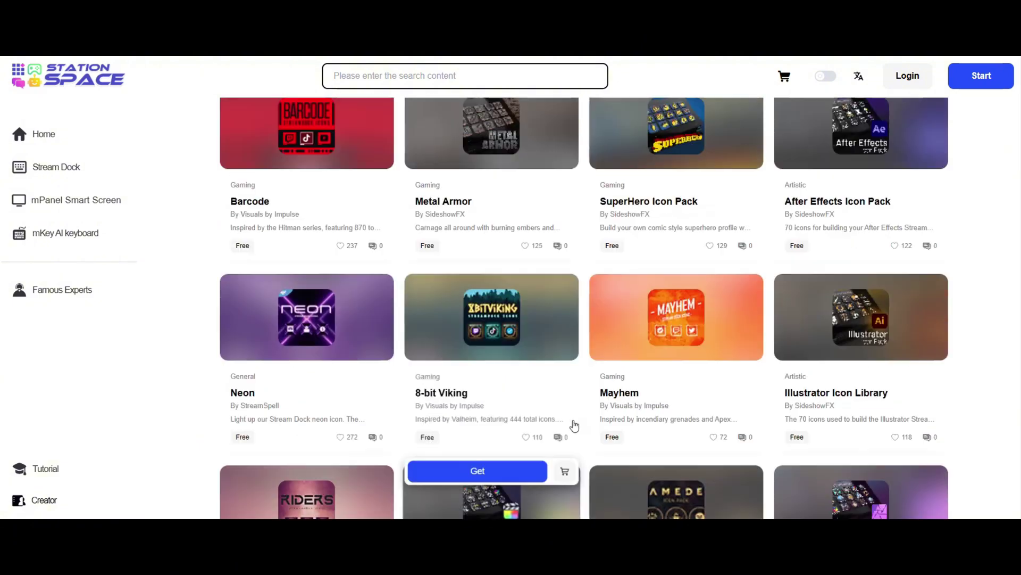
scroll(571, 420, up, 15)
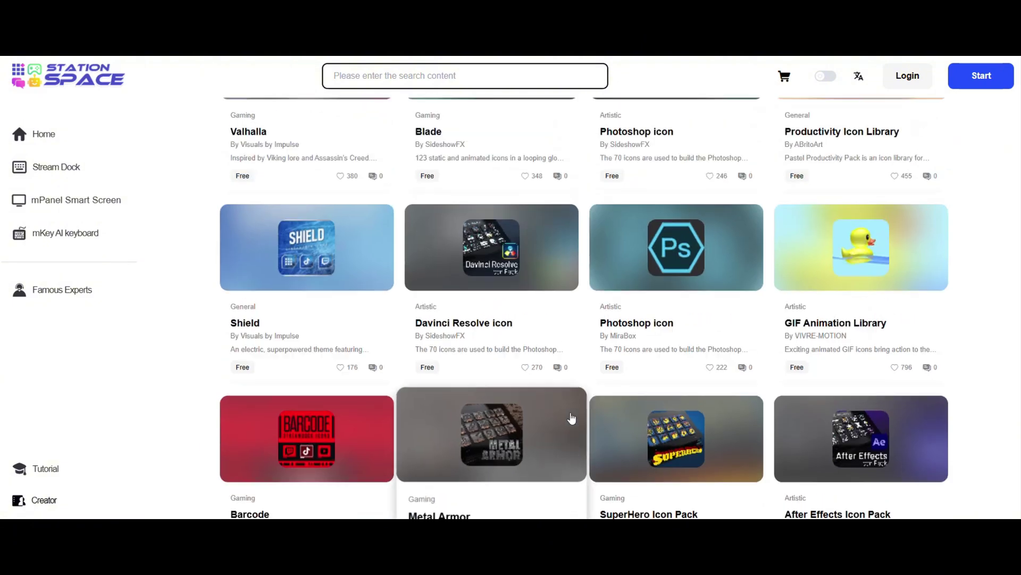
scroll(665, 298, down, 10)
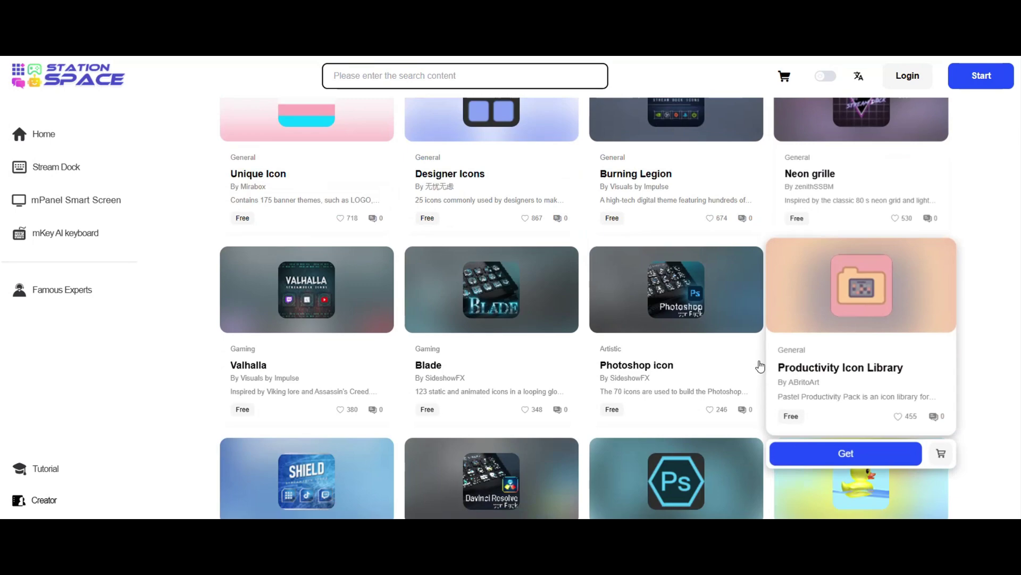
scroll(737, 308, down, 4)
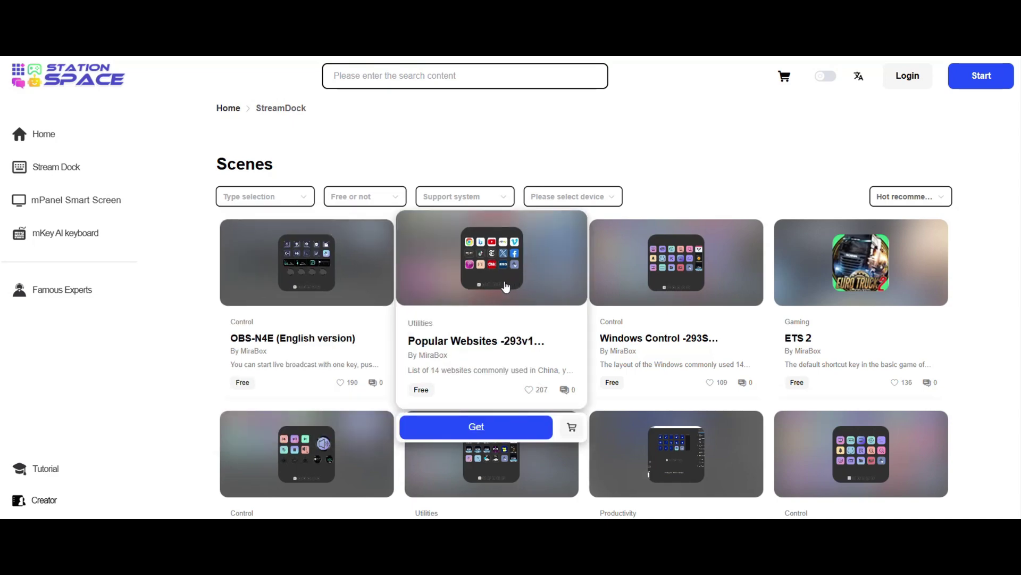
Step: Scroll the Station Space Scenes grid down to Load more and the page footer
scroll(880, 335, down, 10)
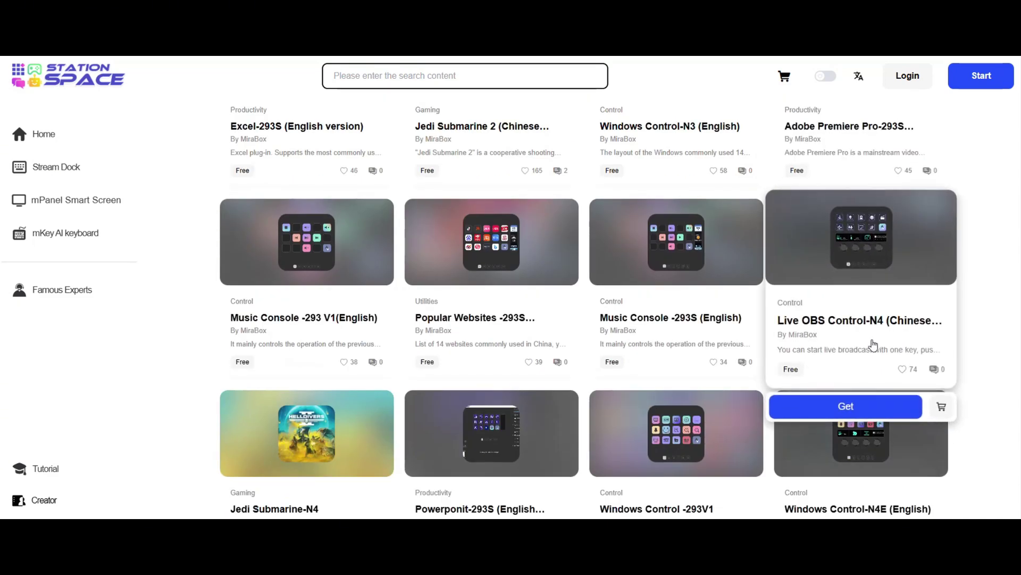
scroll(873, 345, down, 3)
scroll(776, 383, down, 5)
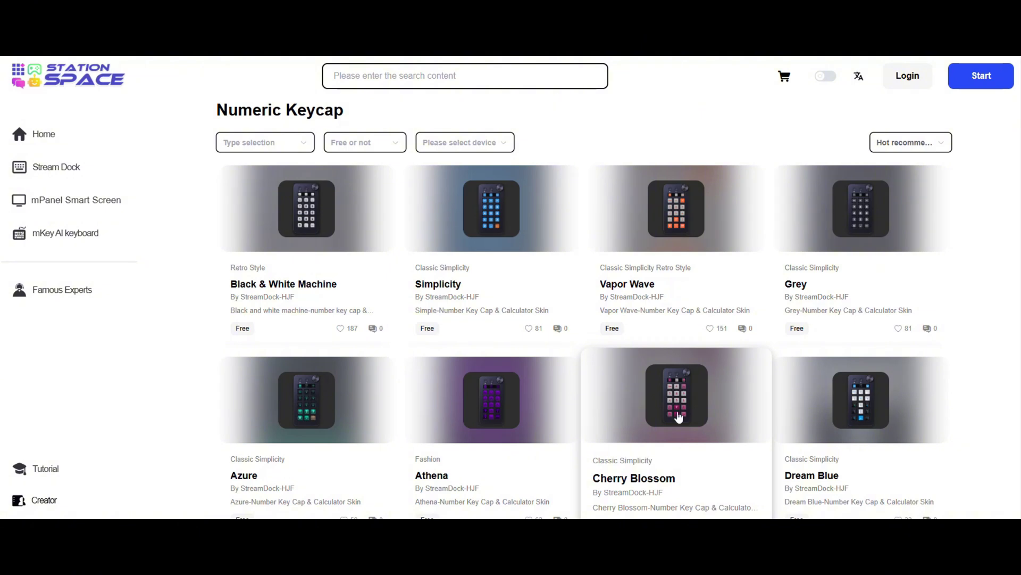
scroll(512, 381, down, 5)
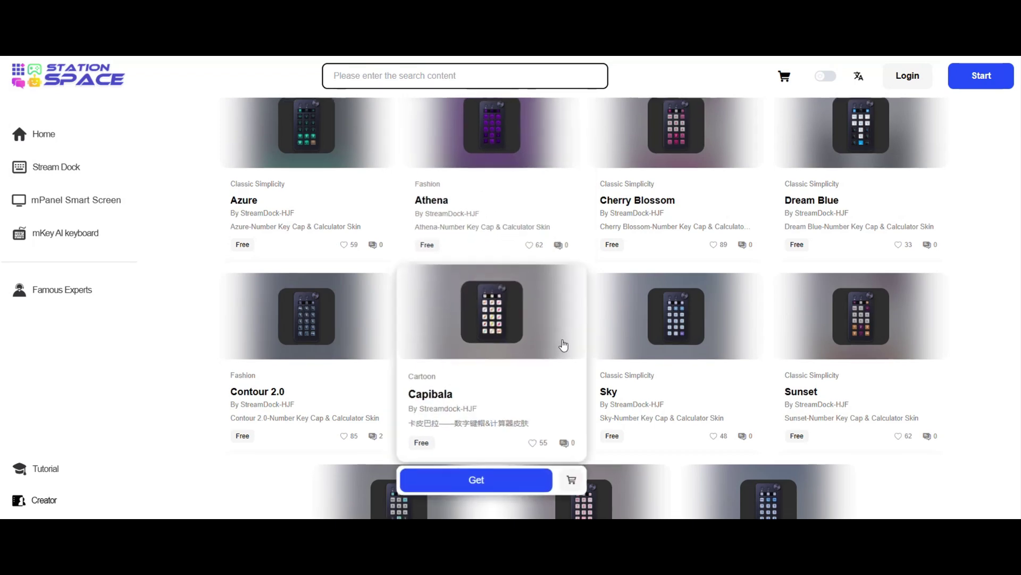
scroll(558, 340, down, 4)
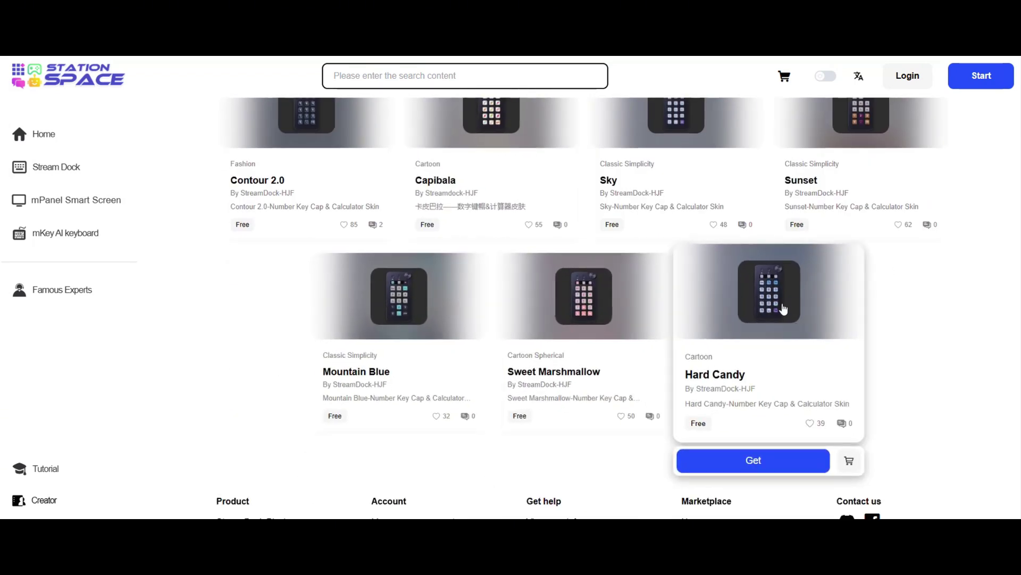
scroll(783, 309, up, 5)
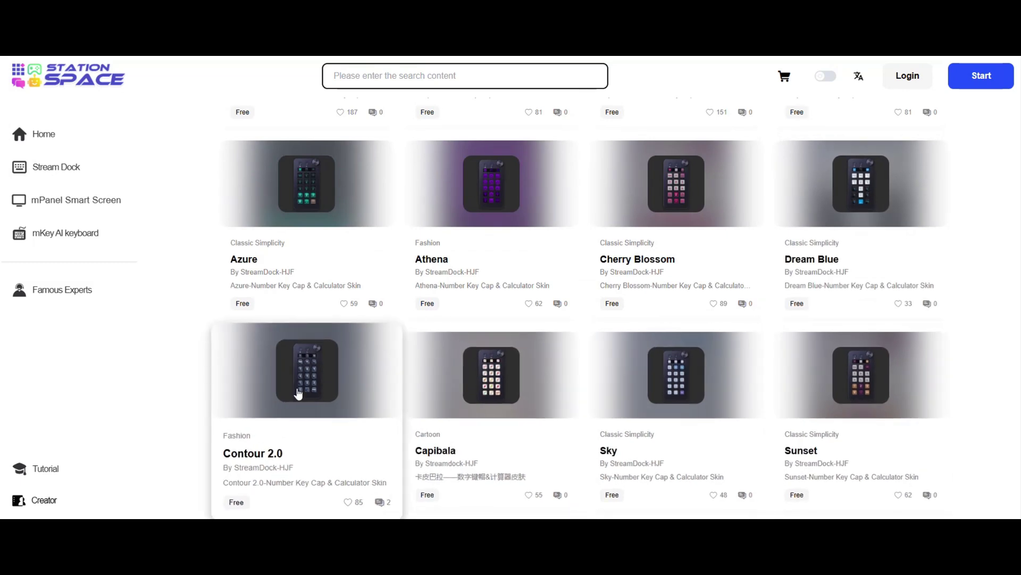
scroll(298, 393, up, 4)
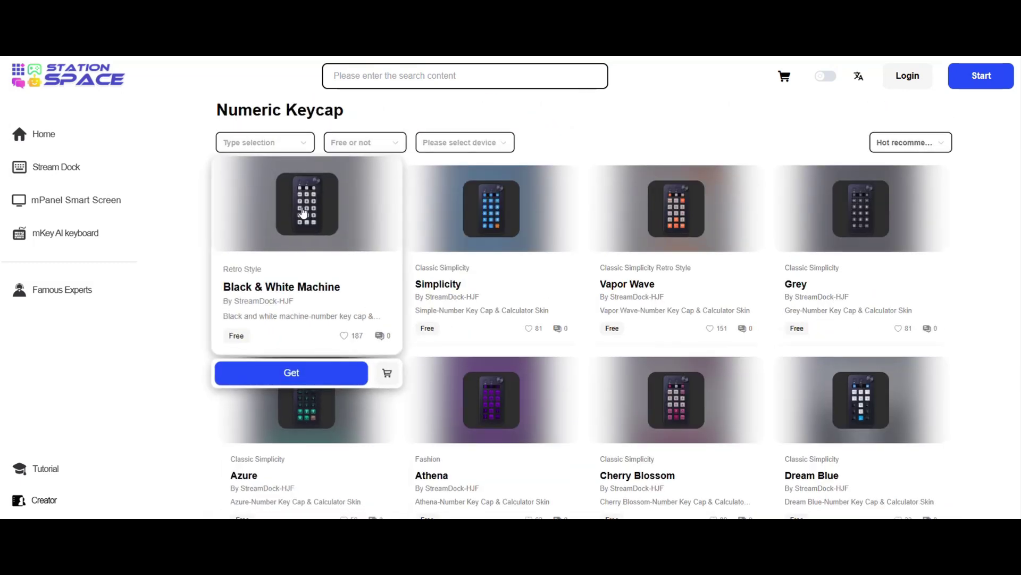